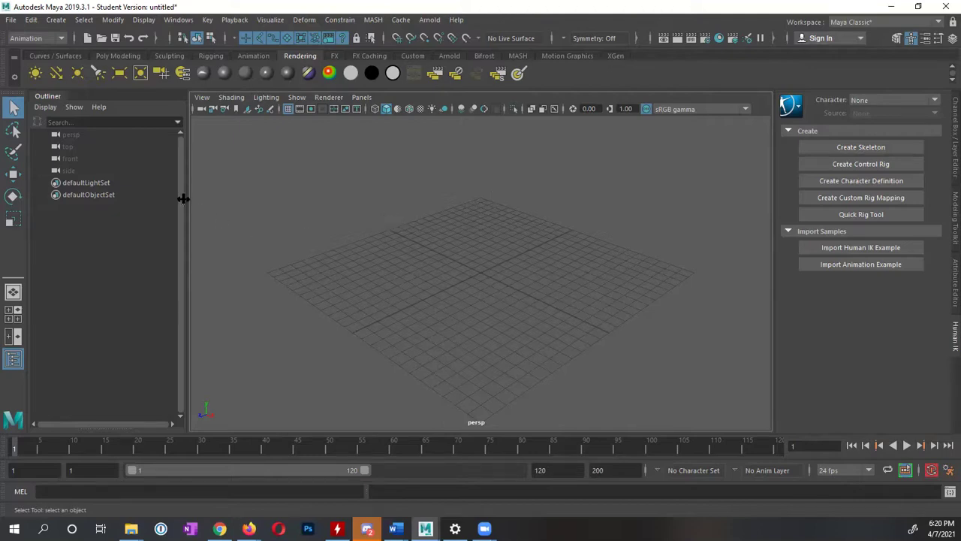
- Open Happy_the_designer_ReadyForPosing.mb without saving the untitled scene
click(11, 19)
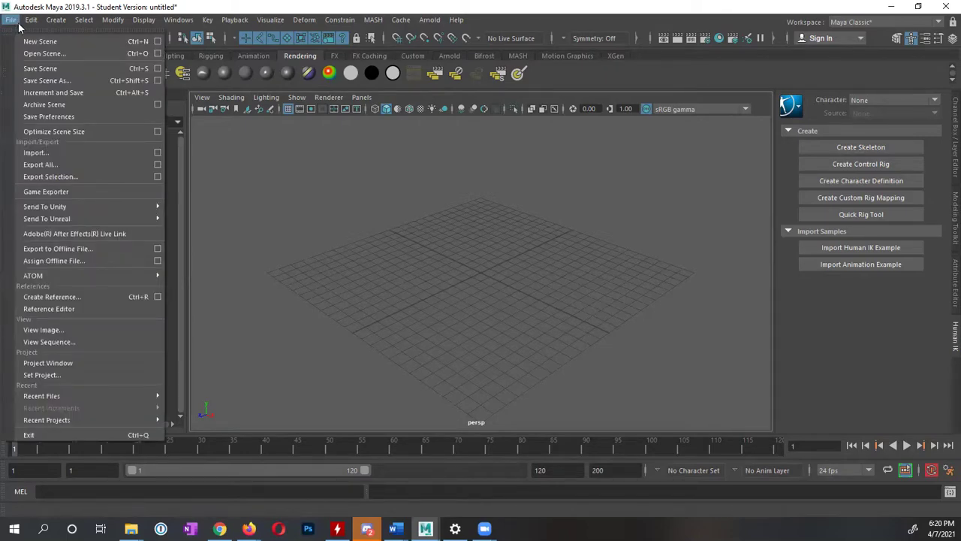
click(47, 53)
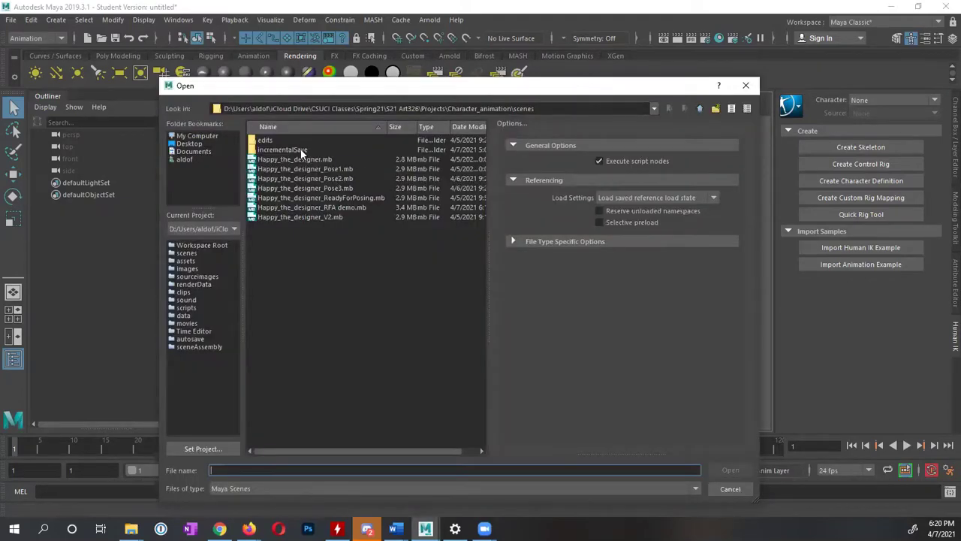
click(330, 197)
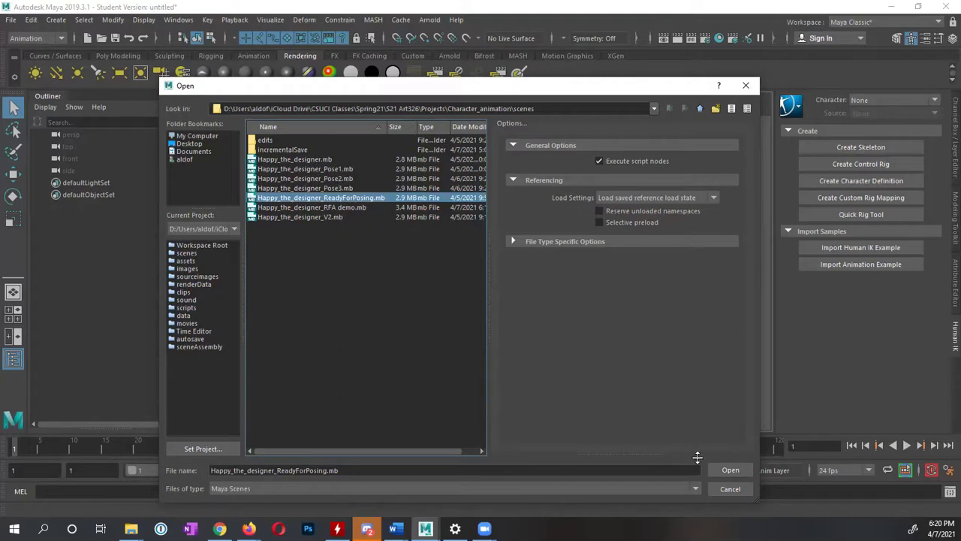
click(730, 469)
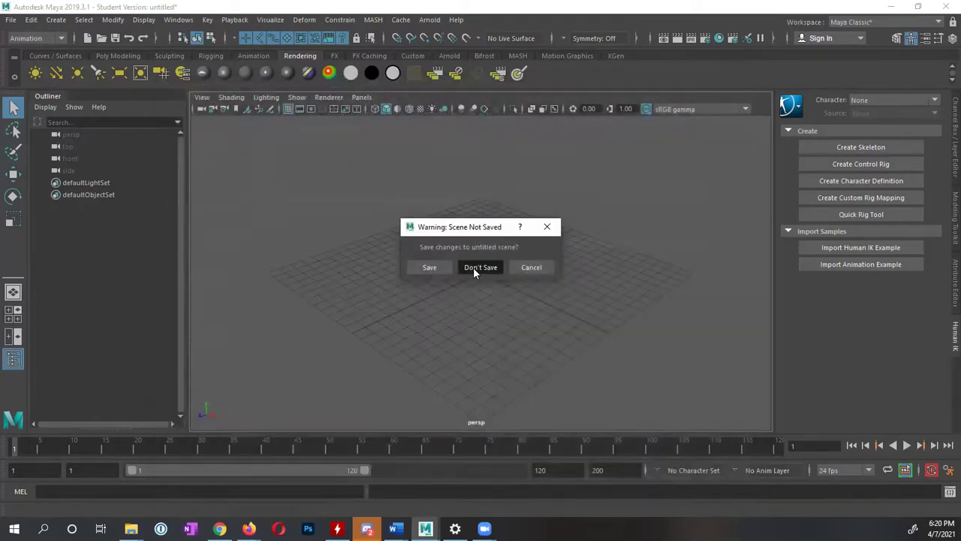
click(473, 267)
click(455, 274)
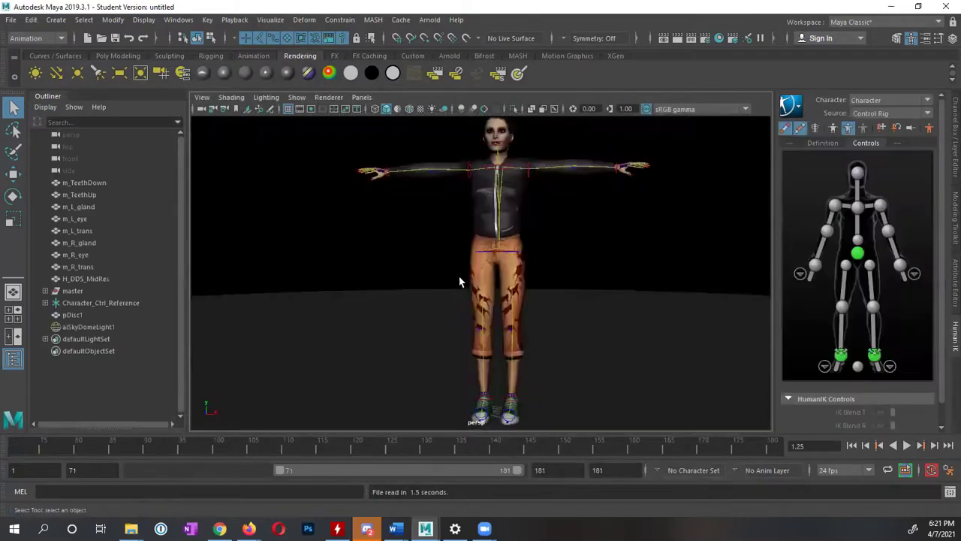
alt+right_drag(596, 293, 540, 286)
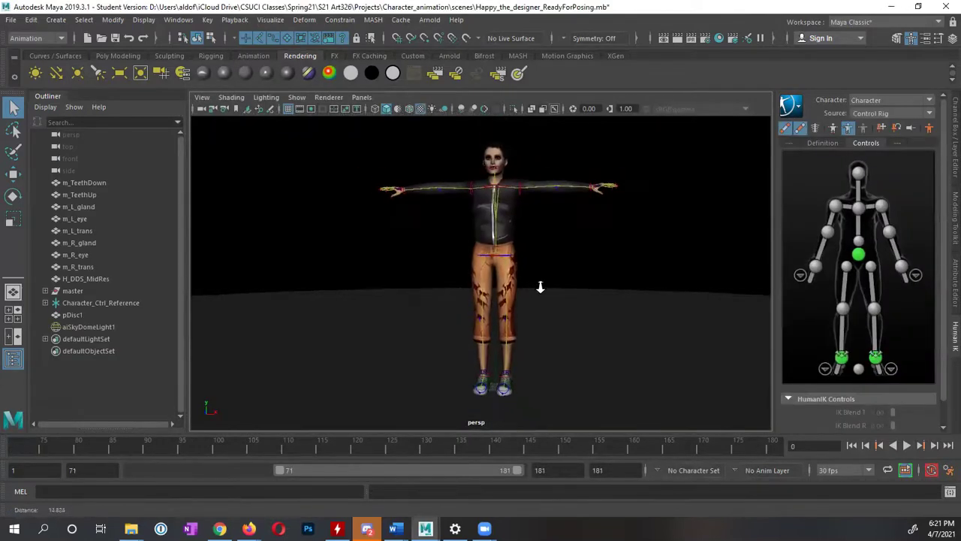
alt+drag(541, 285, 485, 288)
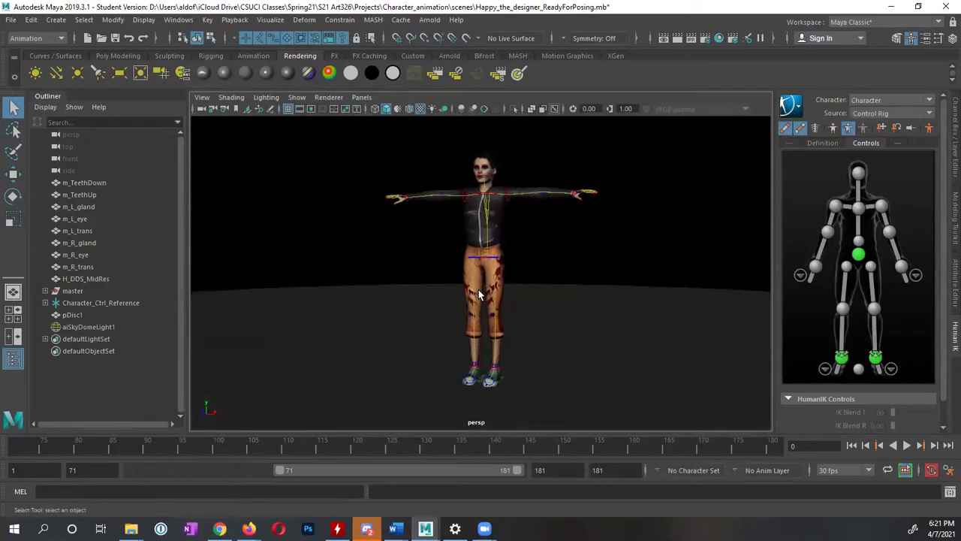
mouse_move(484, 291)
alt+mouse_down()
mouse_move(451, 284)
mouse_move(518, 292)
mouse_move(484, 286)
alt+mouse_up()
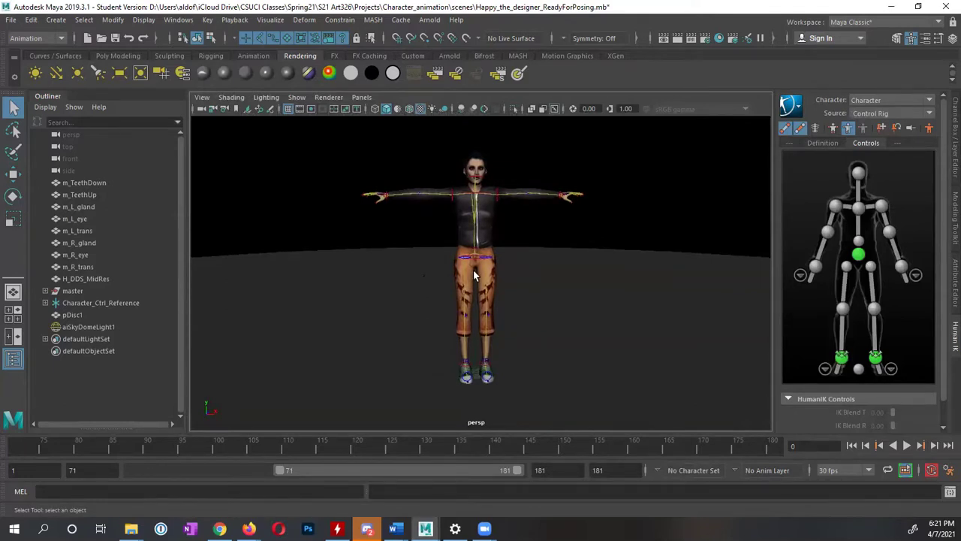
mouse_move(523, 291)
alt+mouse_down()
mouse_move(579, 277)
mouse_move(462, 284)
mouse_move(445, 273)
mouse_move(511, 286)
alt+mouse_up()
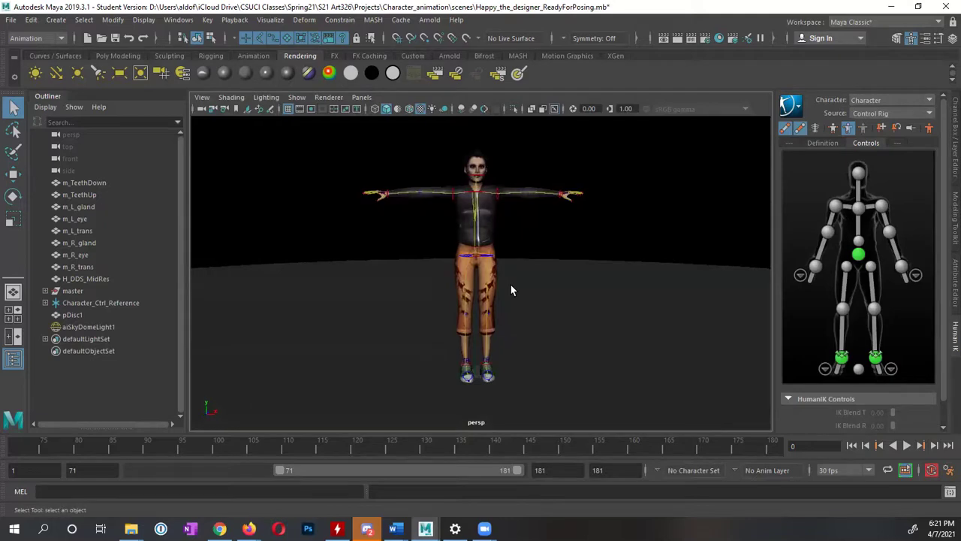
- Select aiSkyDomeLight1 in the Outliner and hide it with Ctrl+H, leaving a grey background
click(300, 208)
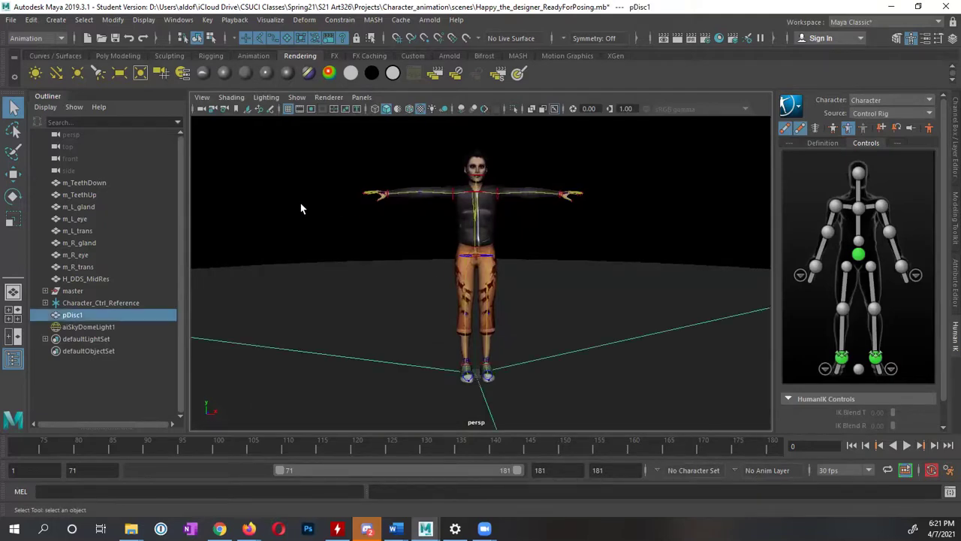
click(317, 213)
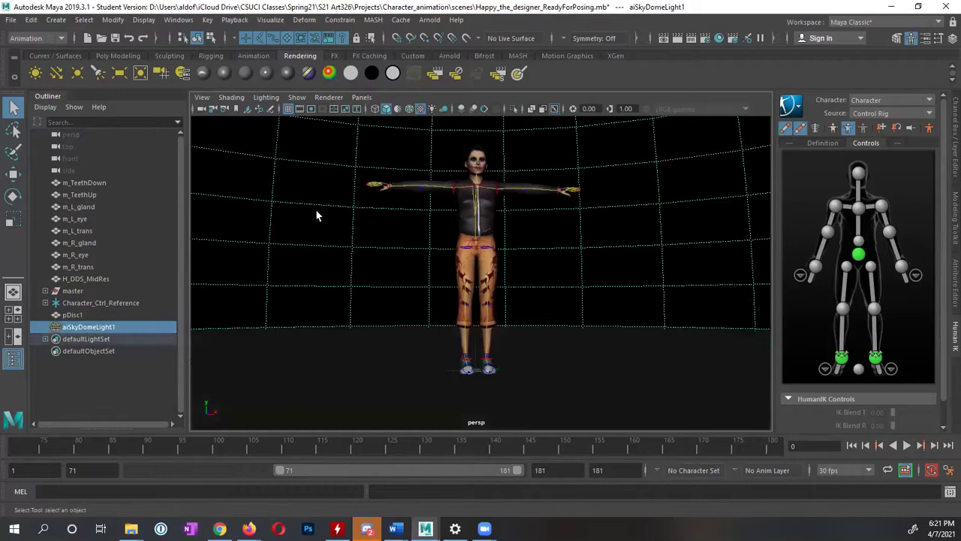
alt+drag(344, 269, 271, 290)
click(309, 312)
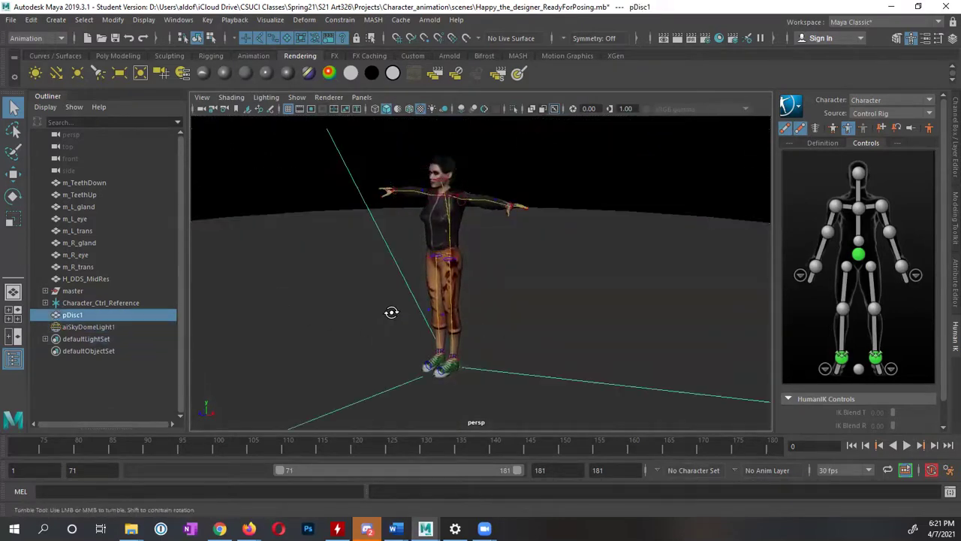
alt+drag(392, 313, 467, 302)
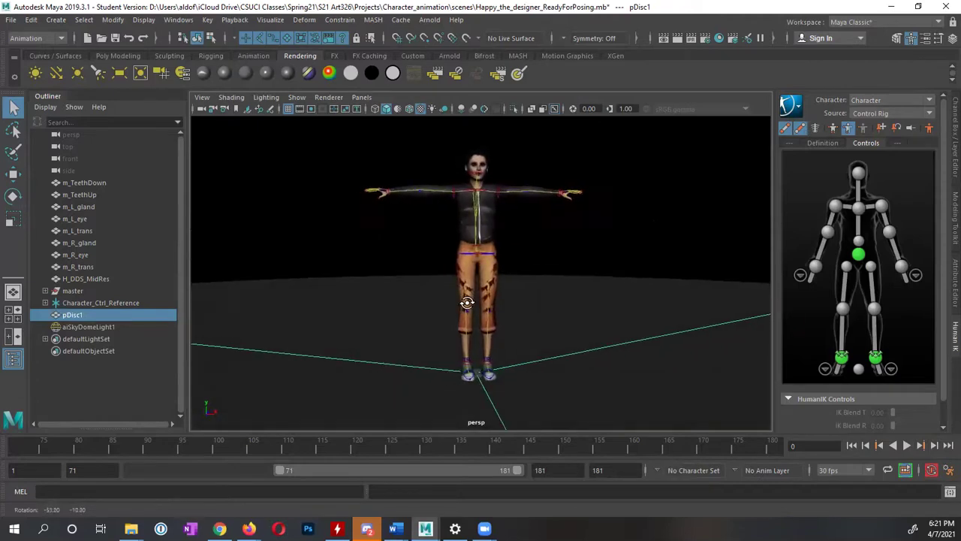
click(307, 219)
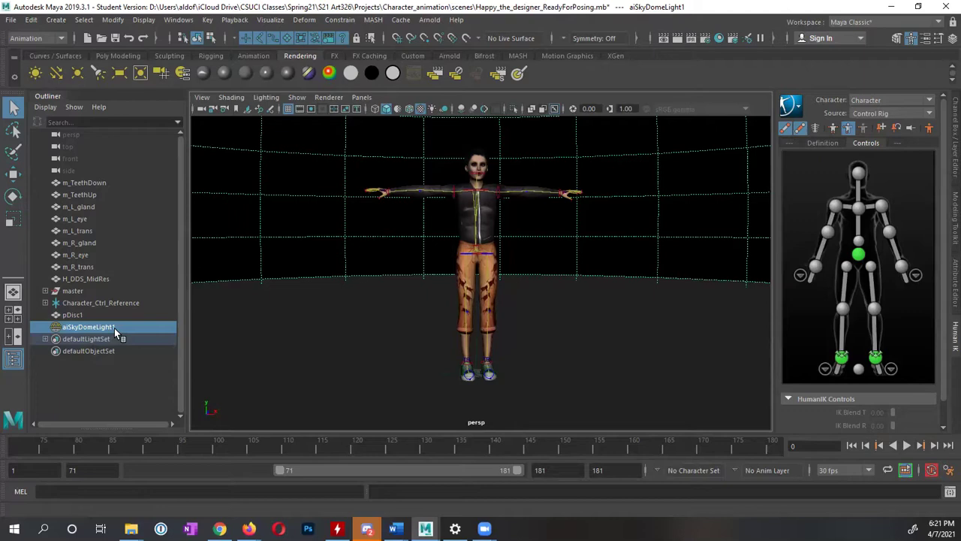
key(ctrl+h)
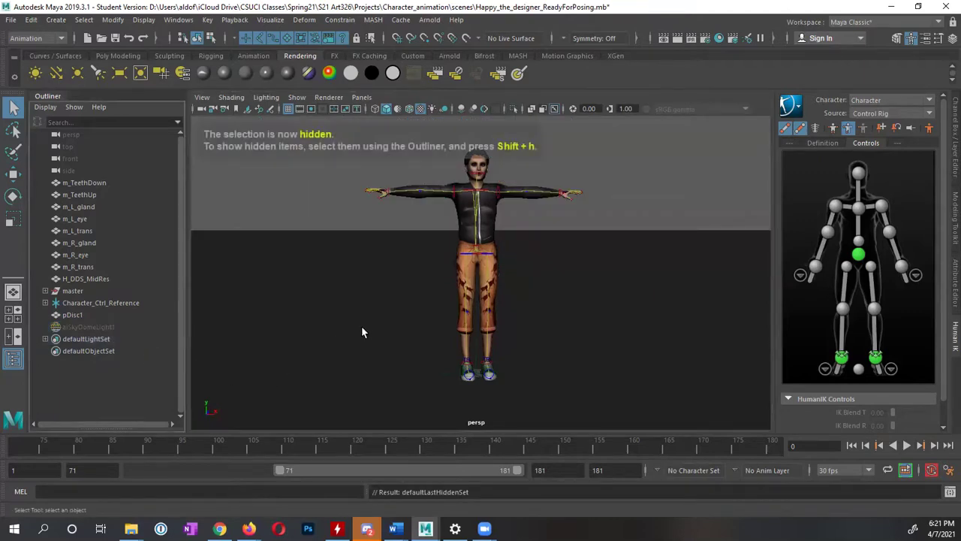
mouse_move(361, 327)
alt+mouse_down()
mouse_move(410, 317)
mouse_move(428, 326)
mouse_move(369, 335)
mouse_move(276, 329)
mouse_move(365, 345)
mouse_move(337, 341)
mouse_move(330, 322)
mouse_move(335, 341)
mouse_move(336, 328)
mouse_move(341, 341)
mouse_move(376, 346)
mouse_move(367, 334)
alt+mouse_up()
- Hide pDisc1 with Ctrl+H and tumble around the character, now alone on grey
click(357, 323)
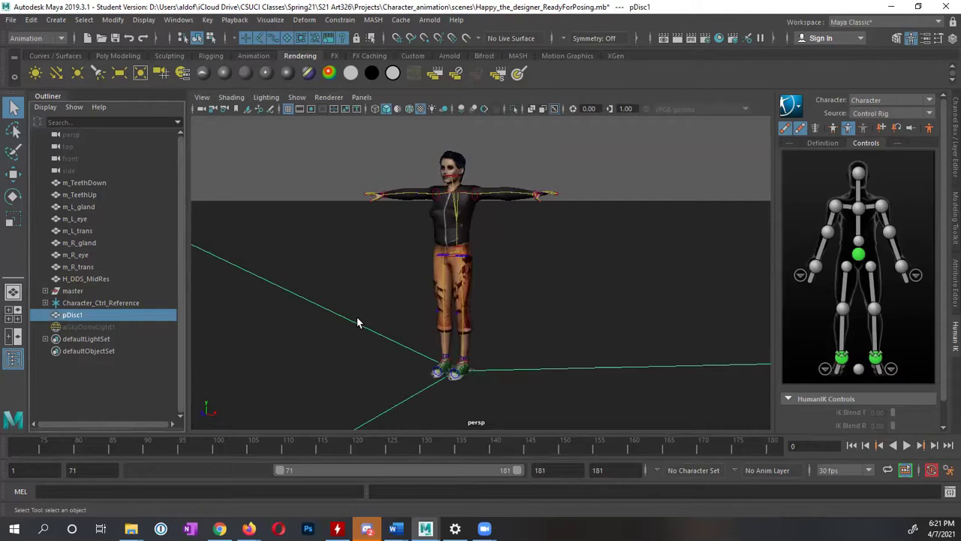
key(ctrl+h)
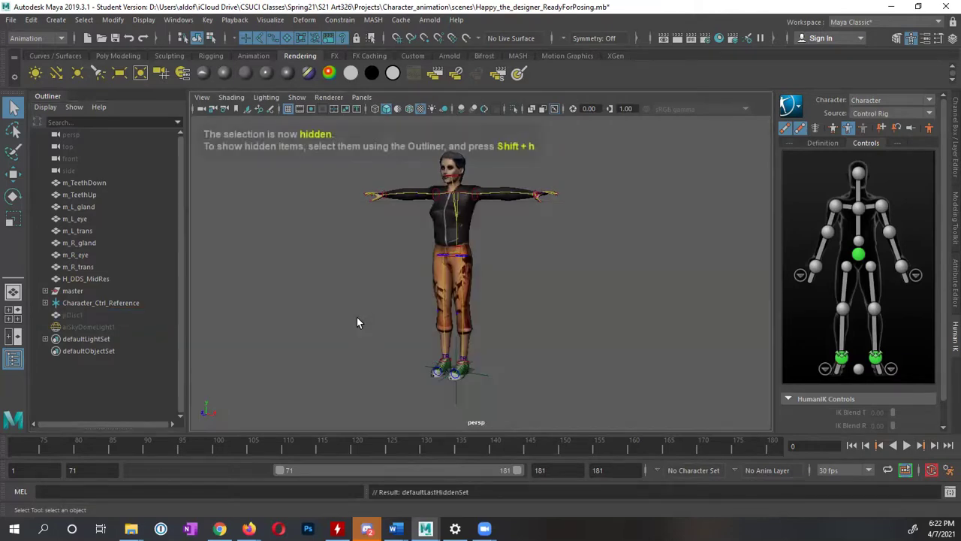
alt+drag(373, 328, 418, 331)
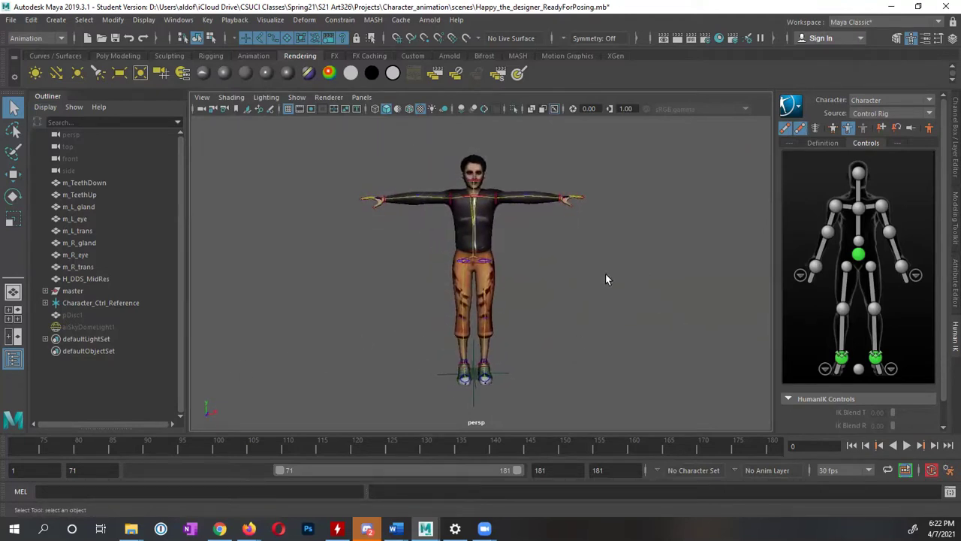
alt+drag(570, 303, 547, 315)
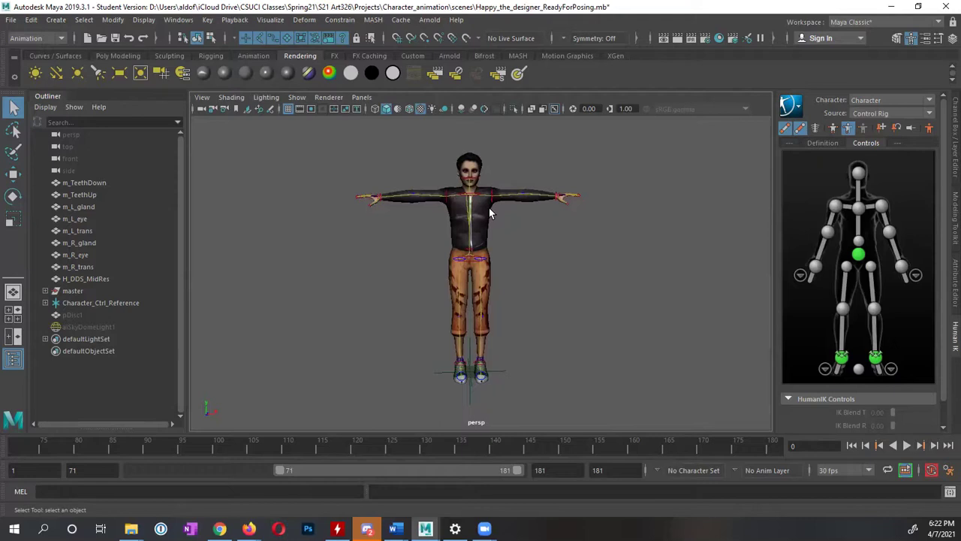
alt+drag(556, 283, 569, 303)
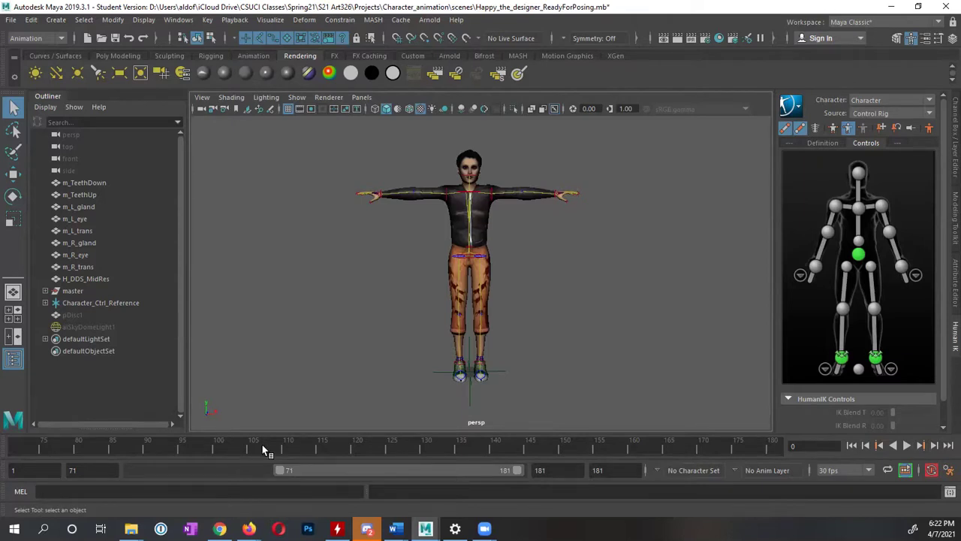
- Create a polygon cube and move it left of the character's feet
click(31, 20)
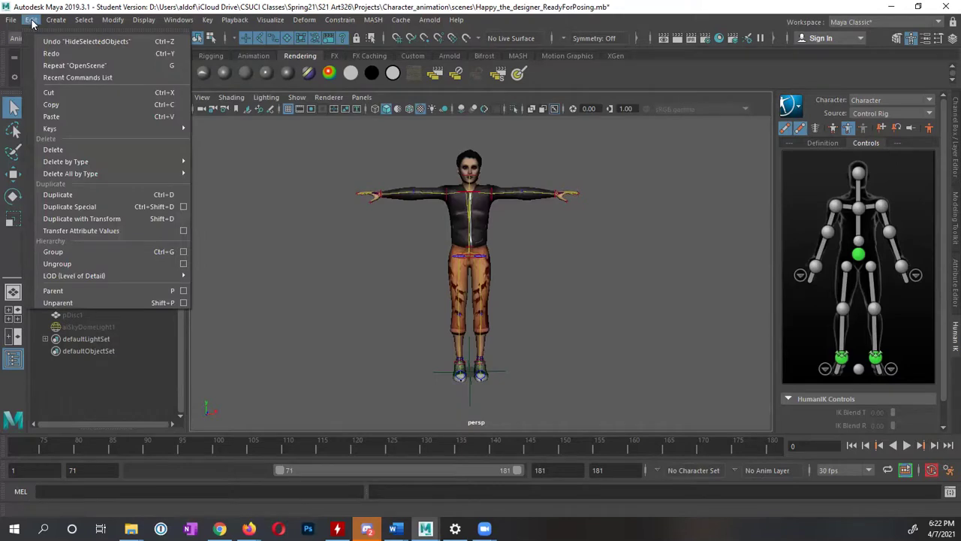
mouse_move(57, 21)
mouse_move(78, 62)
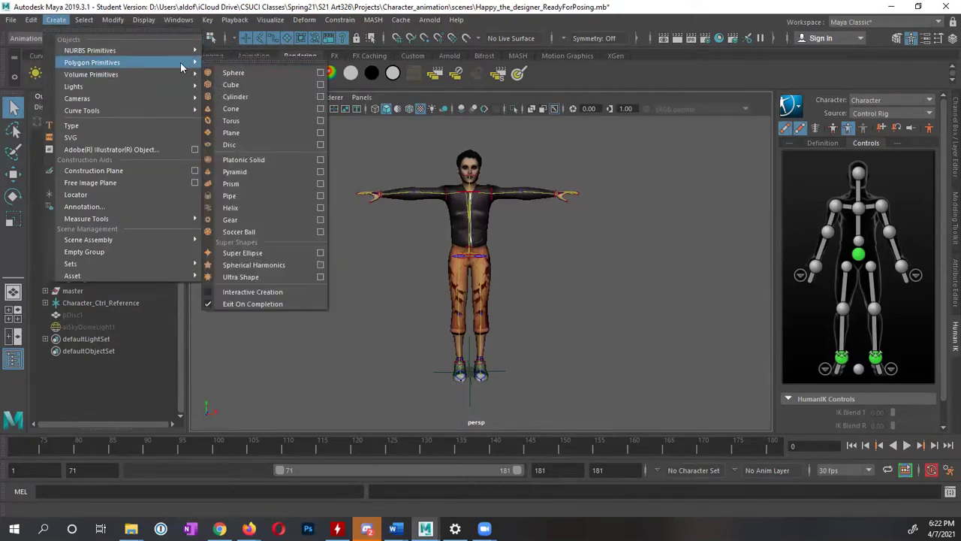
click(251, 87)
key(w)
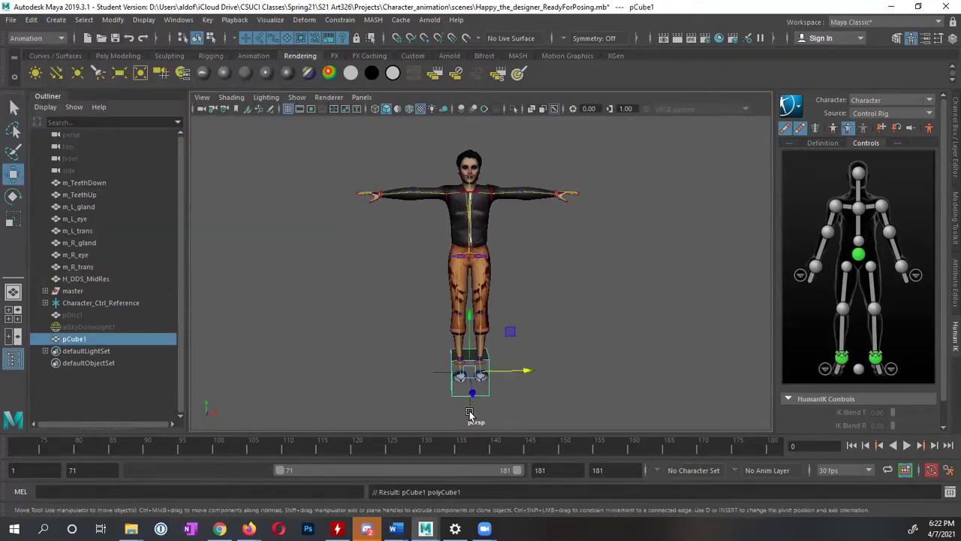
drag(530, 369, 460, 376)
- Duplicate it as pCube2, shift that right, and nudge pCube1 upward
key(ctrl+d)
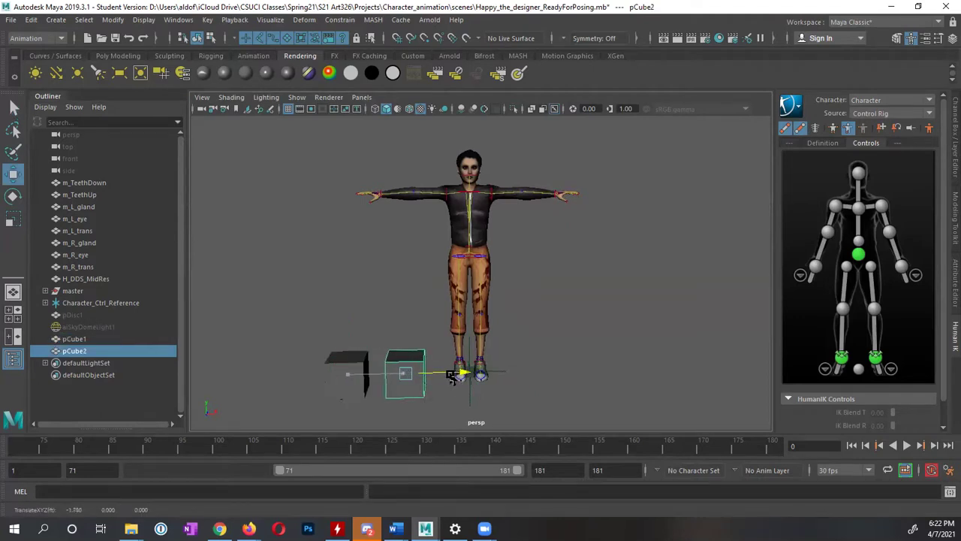
alt+drag(344, 364, 356, 369)
click(349, 362)
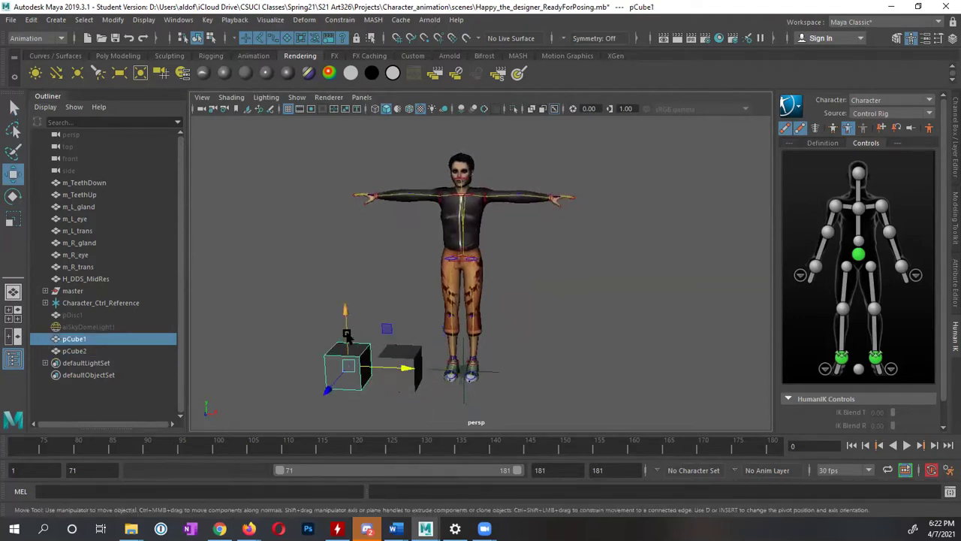
drag(344, 307, 344, 290)
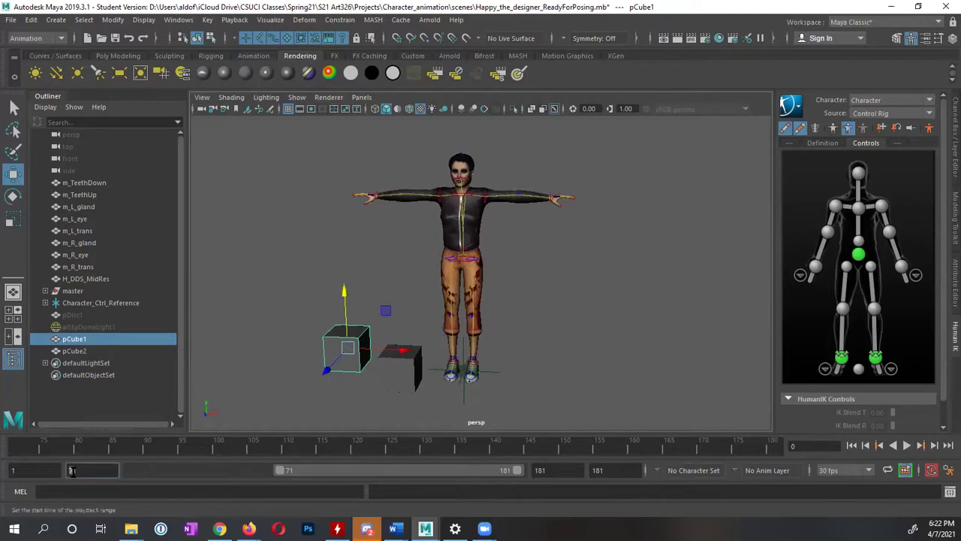
- Reset the playback start to frame 1 and key pCube1 there
key(Return)
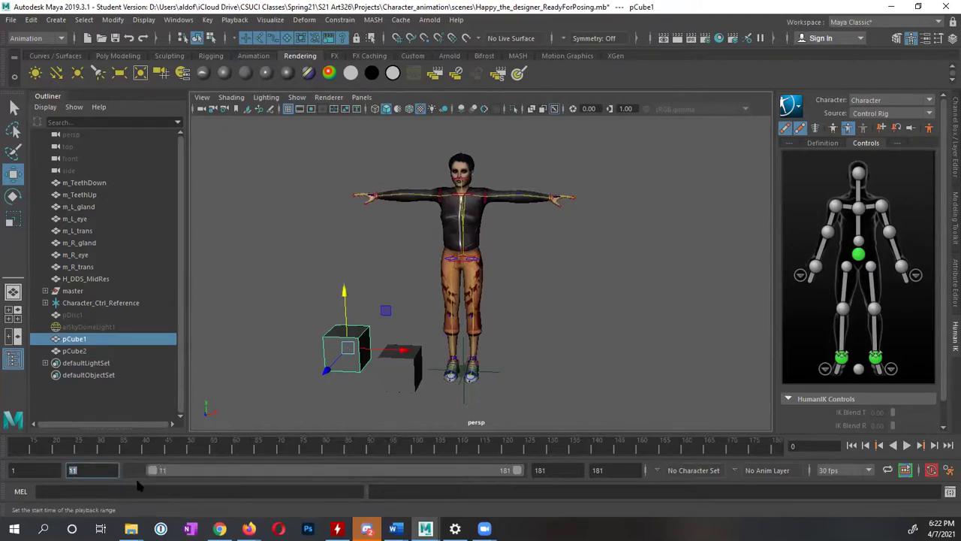
key(alt+v)
key(alt+v)
text(1)
key(Return)
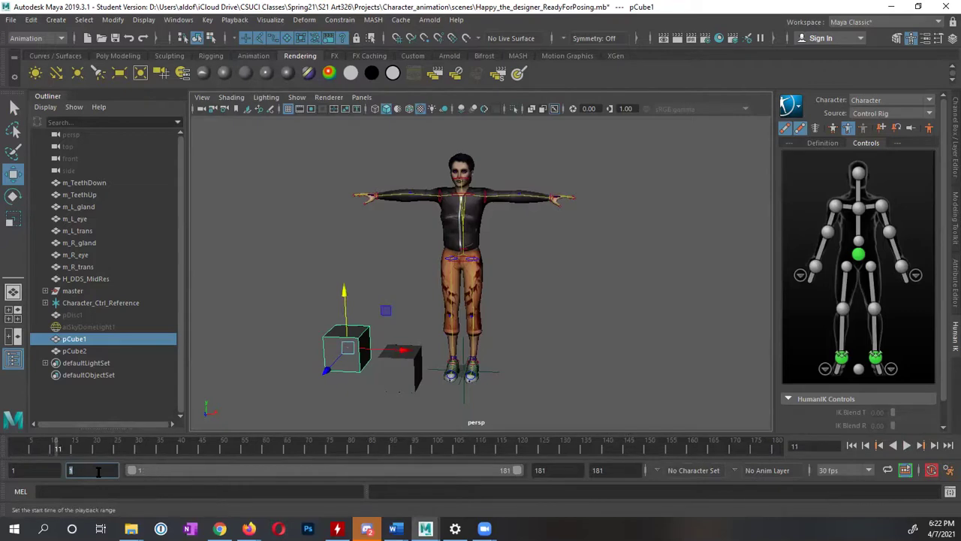
drag(60, 449, 13, 449)
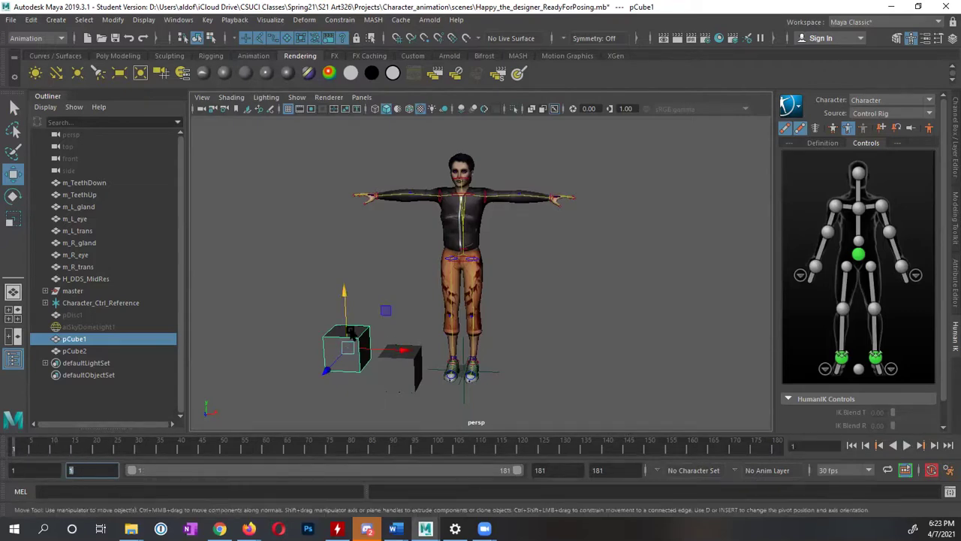
click(950, 129)
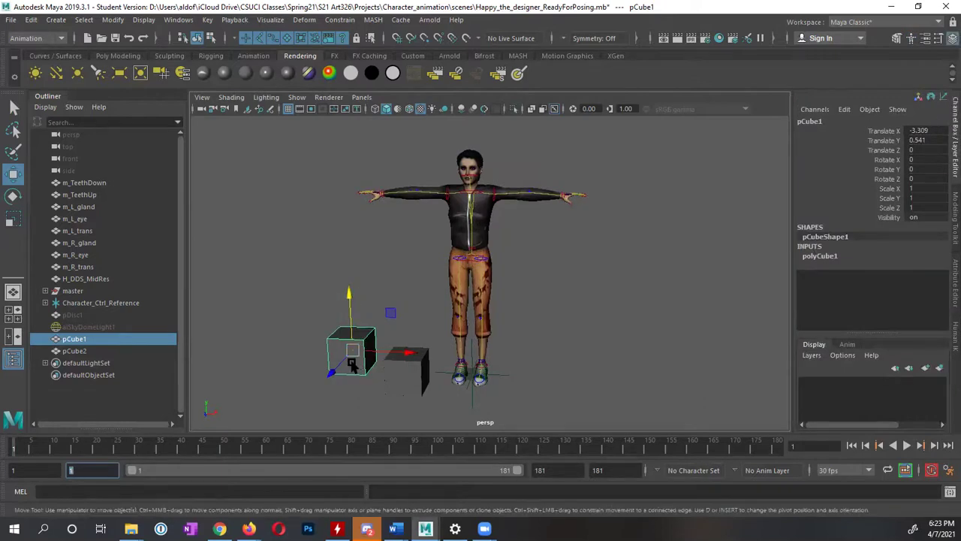
alt+drag(351, 364, 368, 343)
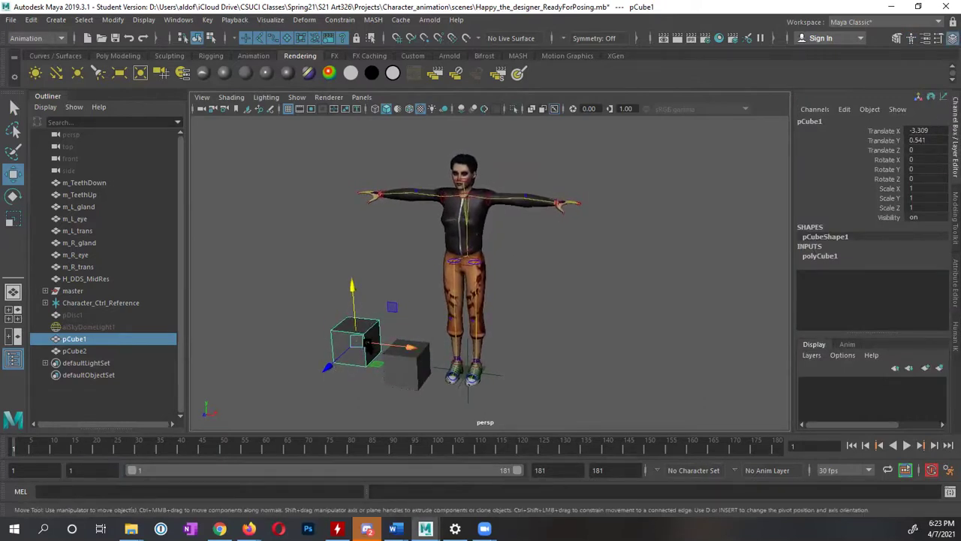
key(s)
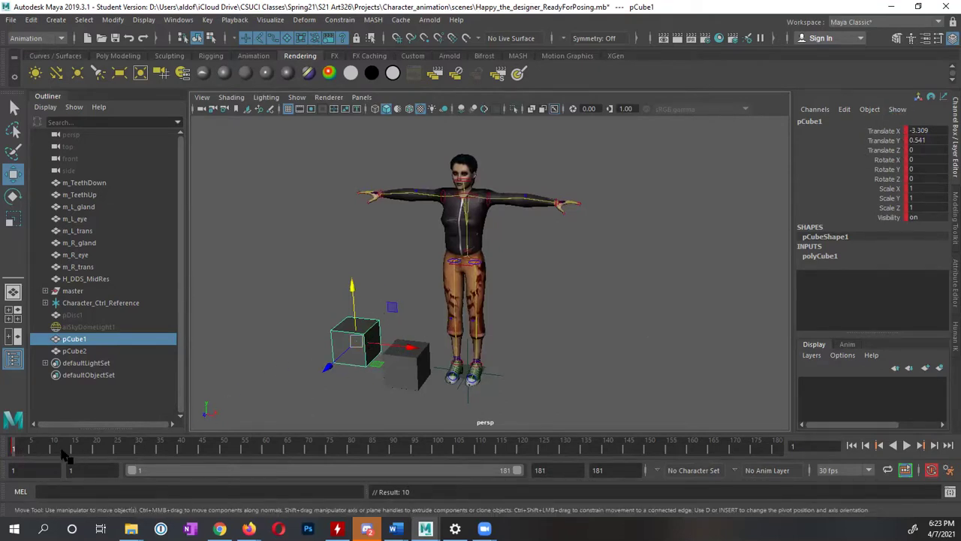
- At frame 16, raise pCube1 to Translate Y 3.216
drag(63, 452, 77, 449)
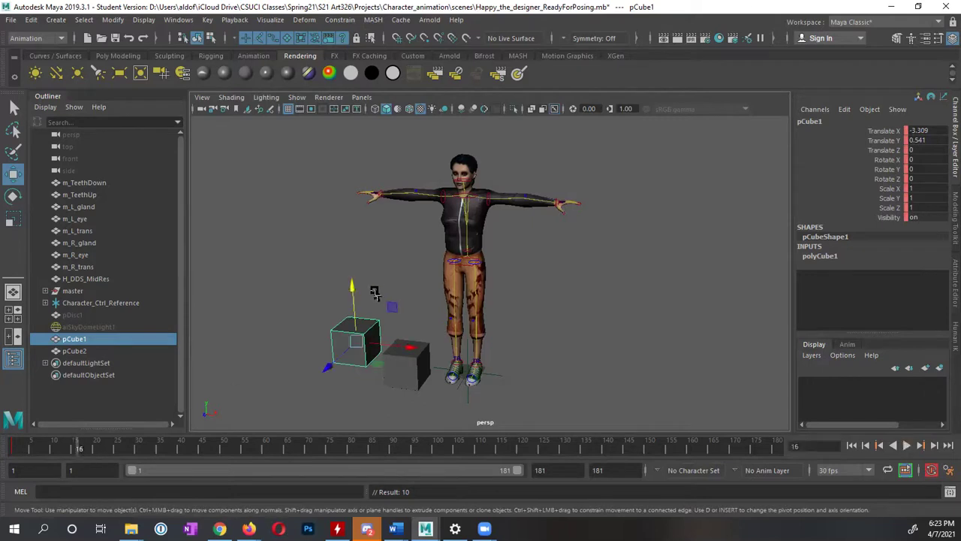
drag(352, 287, 346, 197)
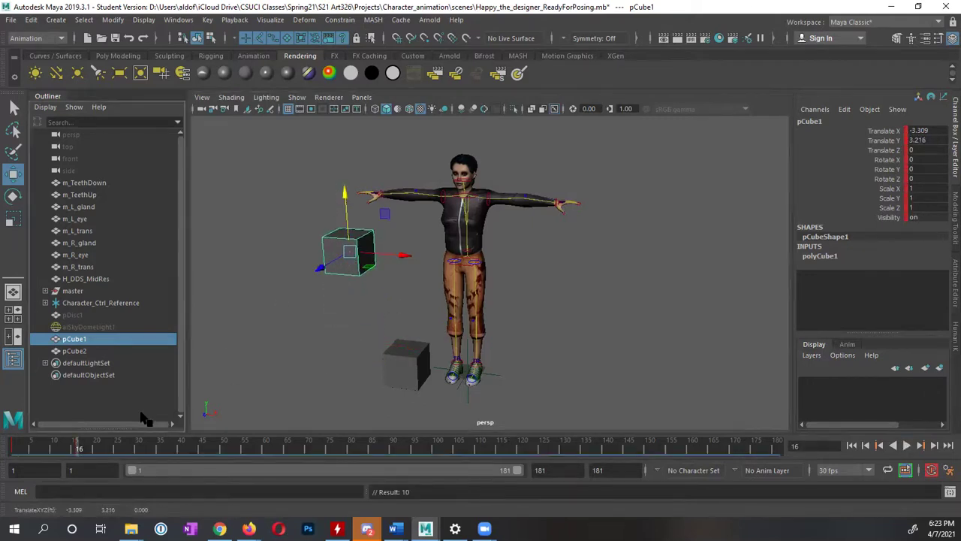
alt+middle_drag(295, 365, 368, 294)
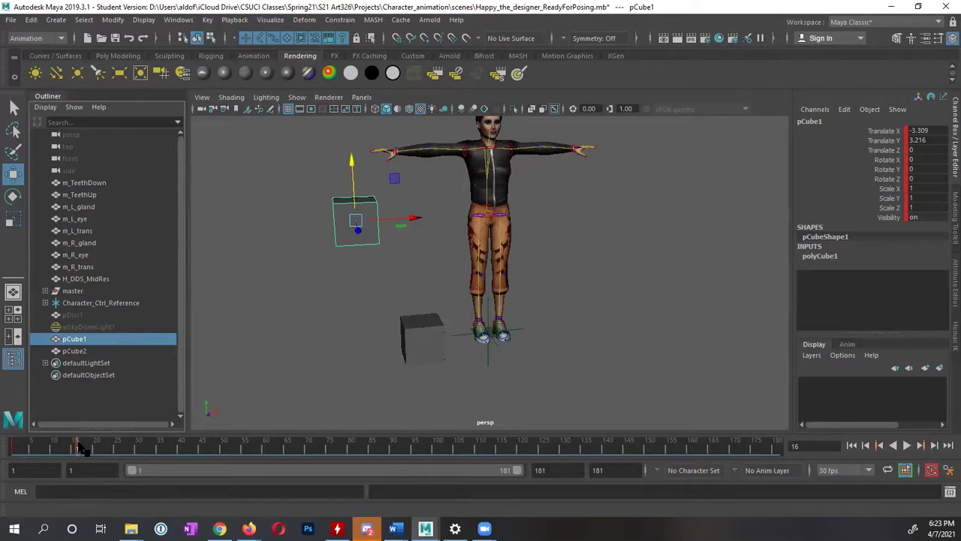
click(427, 343)
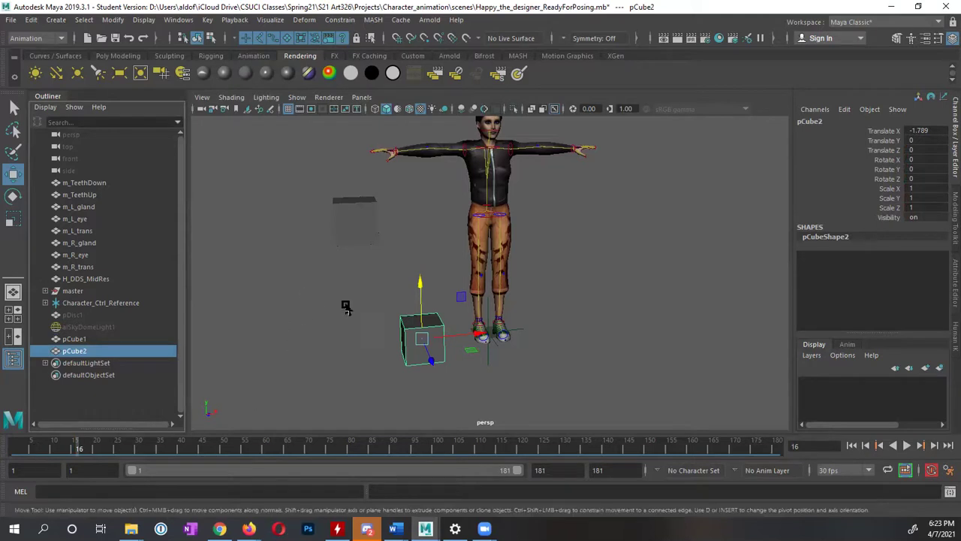
alt+drag(386, 300, 357, 302)
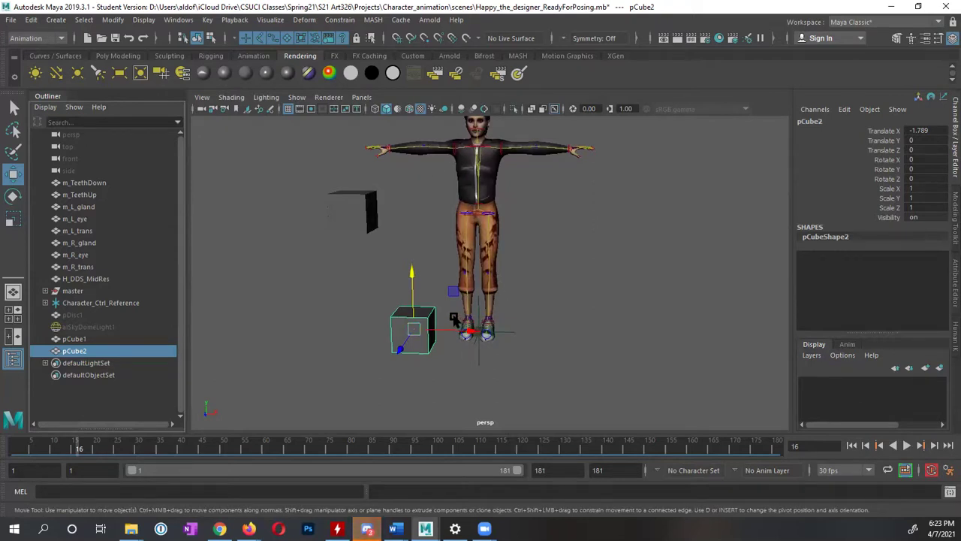
- Delete the test cubes pCube1 and pCube2, then bring up Windows > Outliner
click(355, 218)
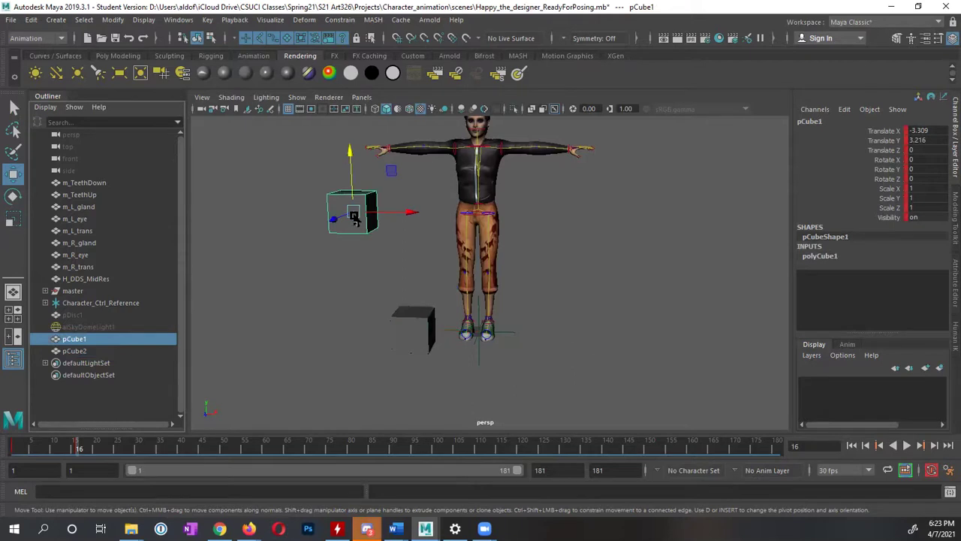
key(Delete)
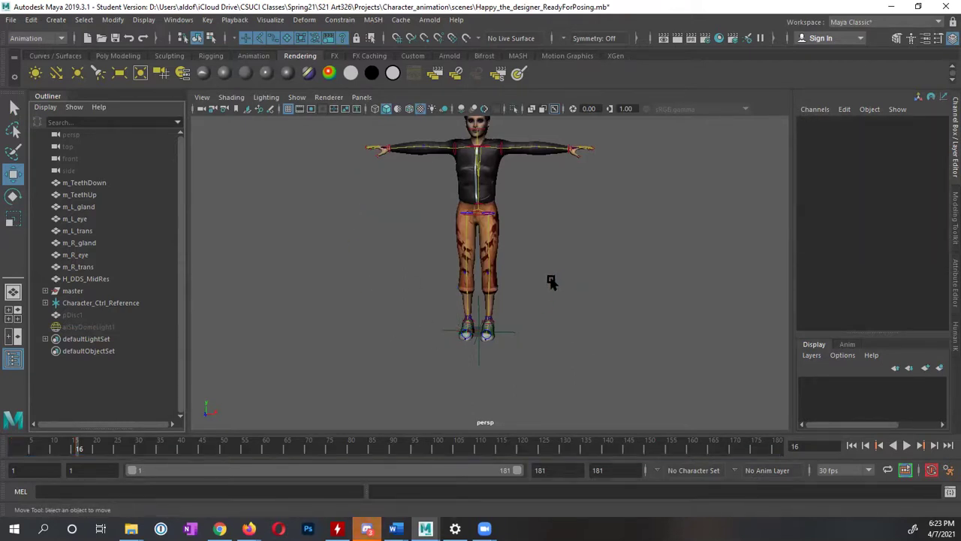
alt+middle_drag(551, 281, 531, 319)
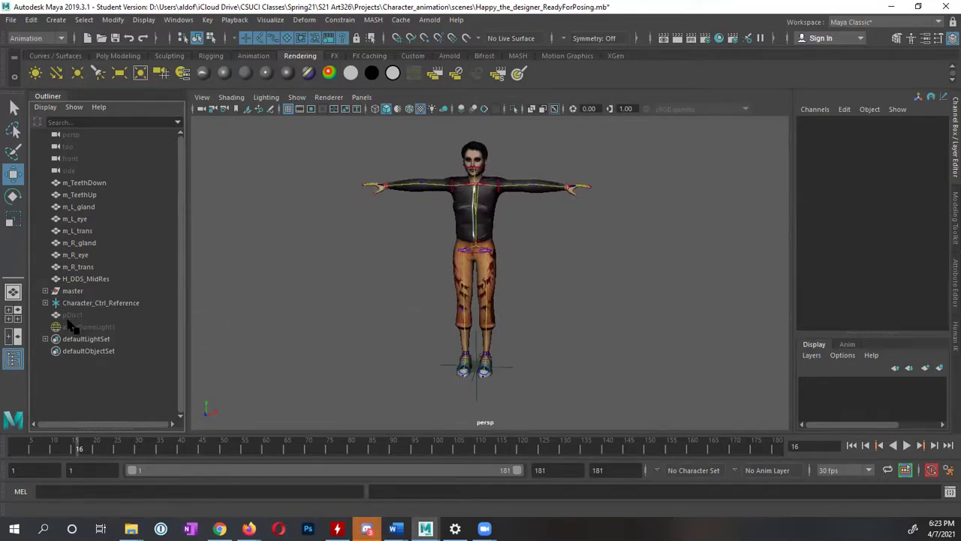
click(181, 21)
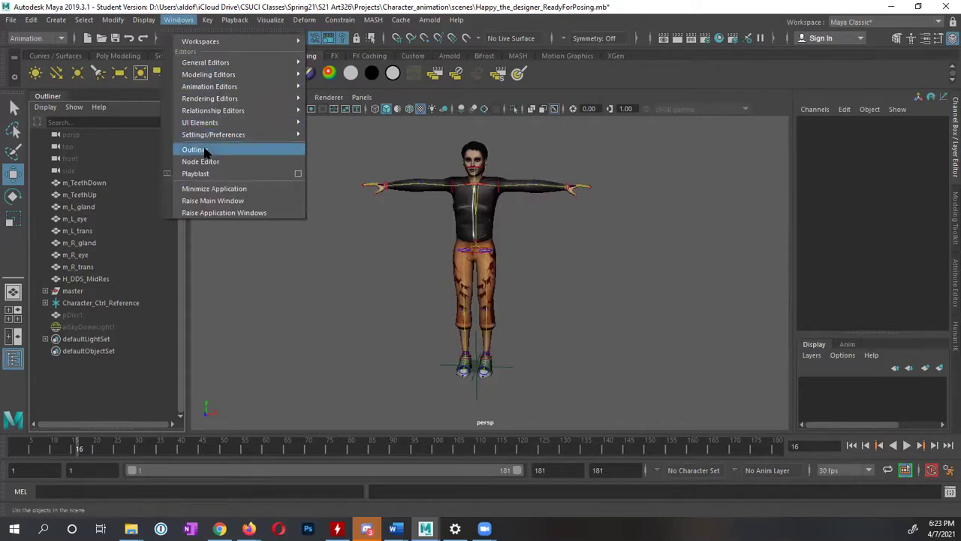
click(120, 147)
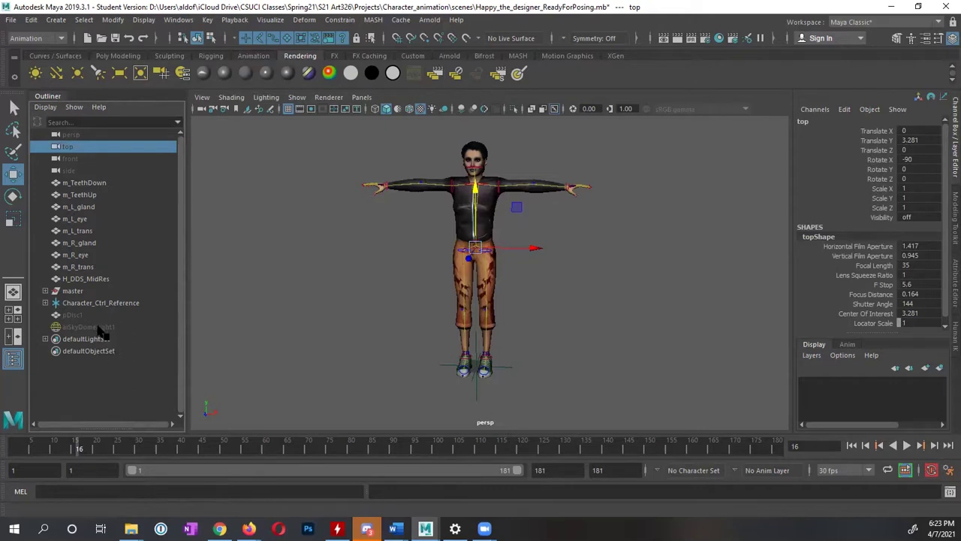
- Select Character_Ctrl_Reference and expand it to list its hip, ankle and wrist effectors
click(78, 304)
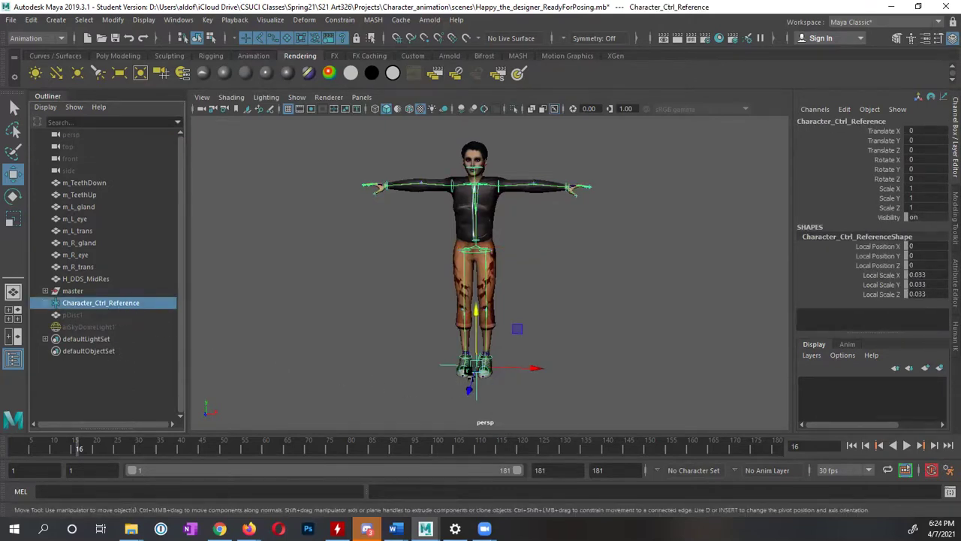
mouse_move(515, 358)
alt+mouse_down()
mouse_move(469, 361)
mouse_move(503, 364)
alt+mouse_up()
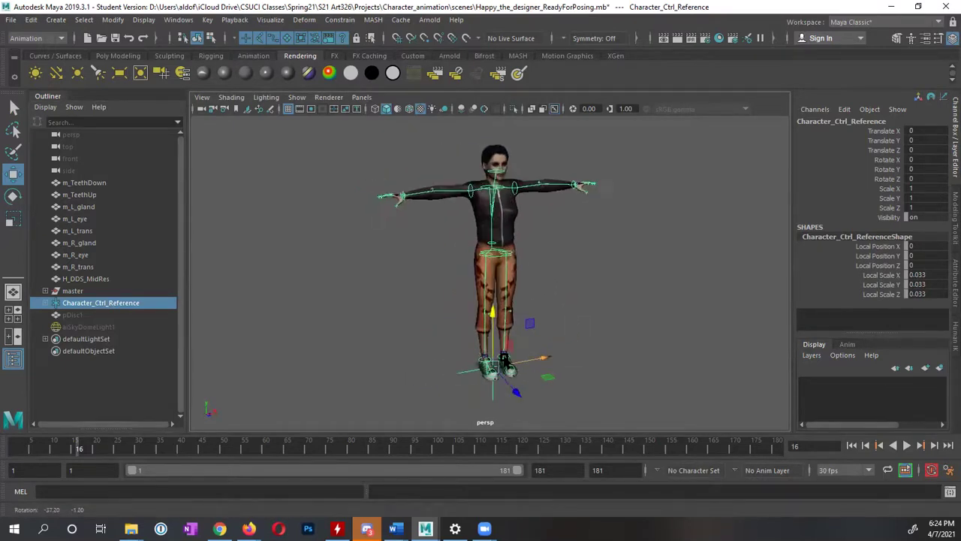
alt+middle_drag(504, 364, 489, 353)
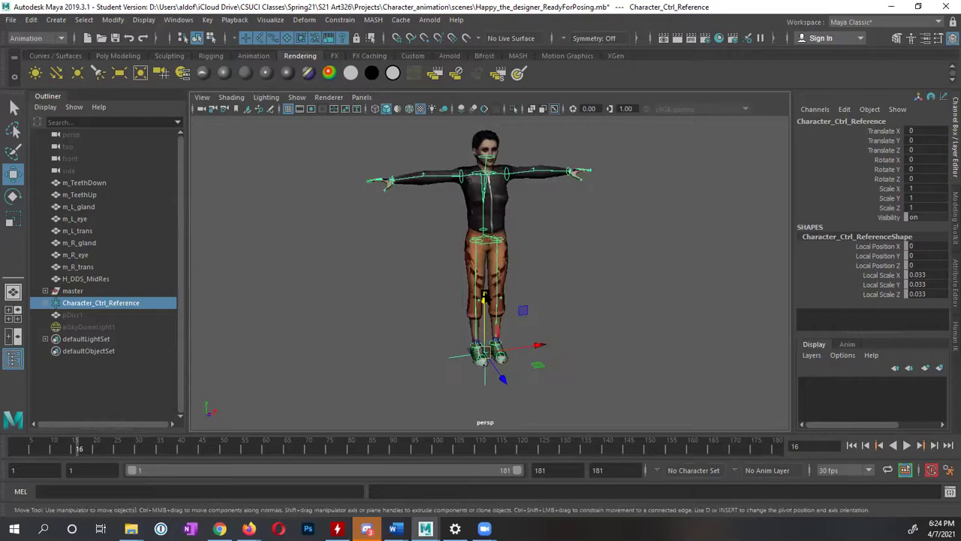
click(47, 304)
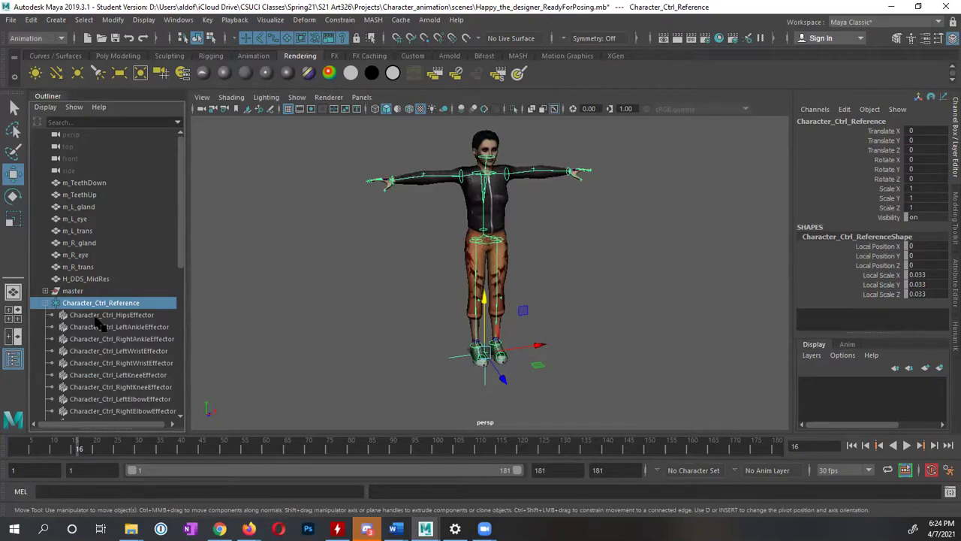
scroll(98, 324, down, 5)
scroll(99, 255, down, 1)
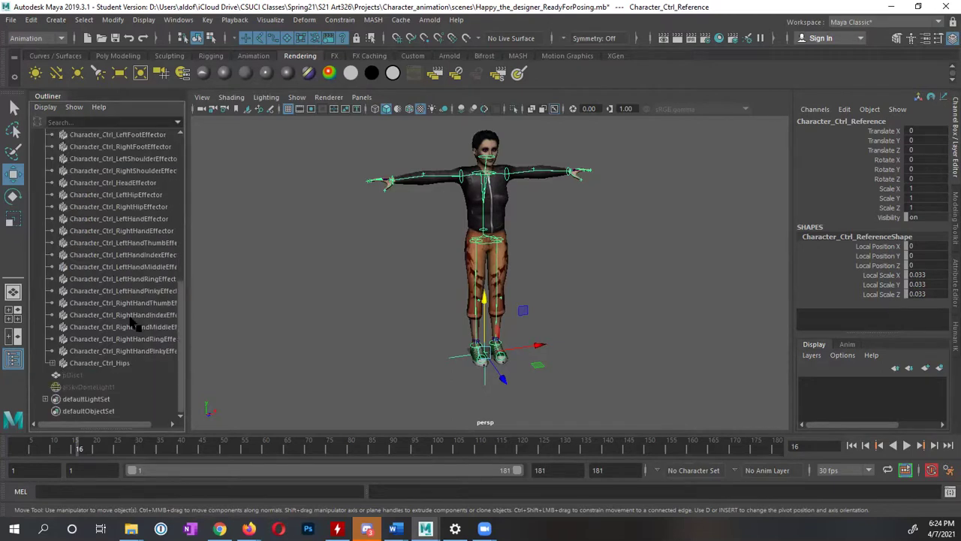
scroll(132, 322, up, 3)
scroll(132, 323, up, 3)
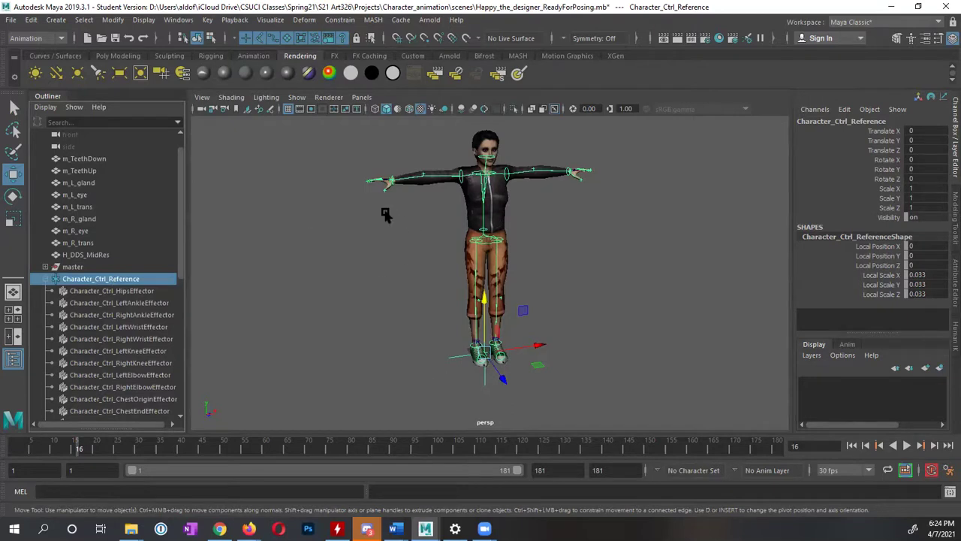
- Keep the Animation menu set and bring up the Key > Create Character Set options
click(61, 38)
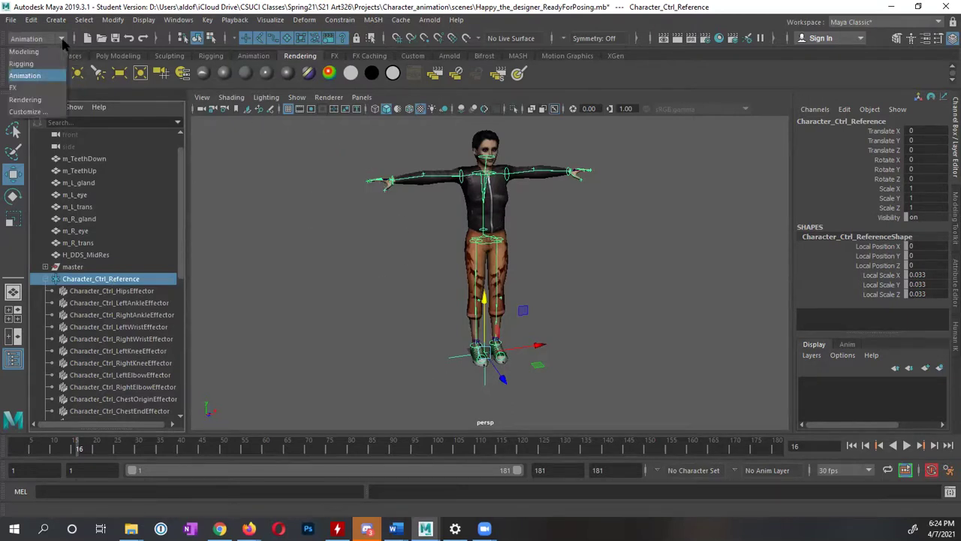
click(52, 76)
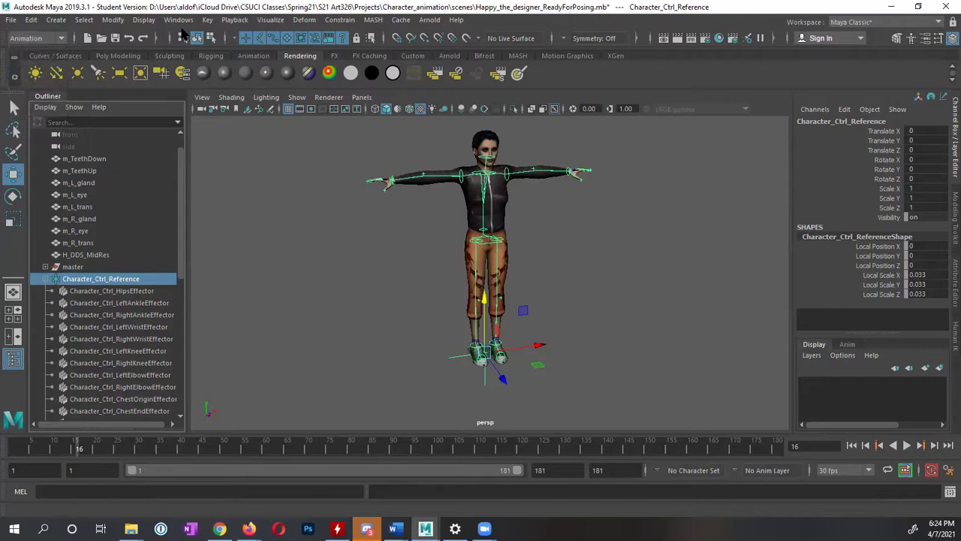
click(207, 20)
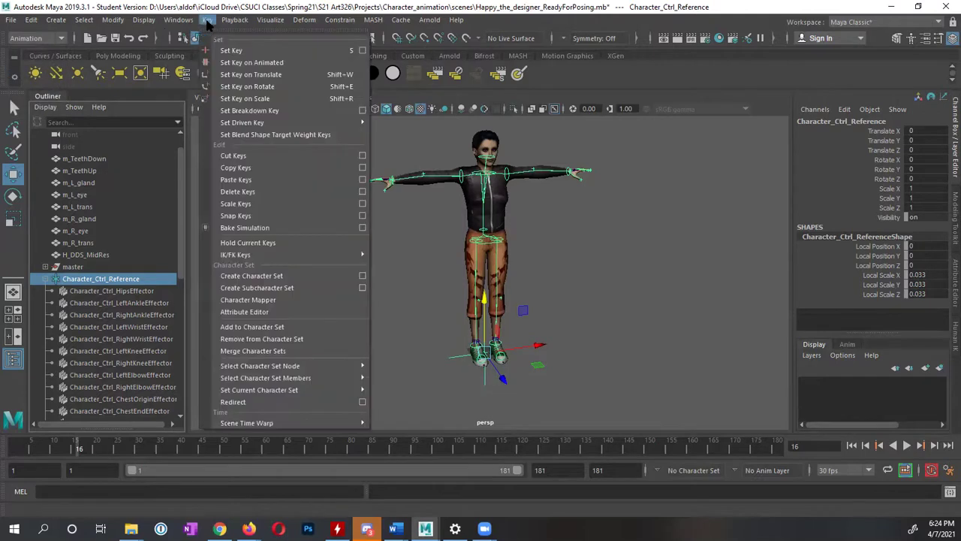
click(363, 277)
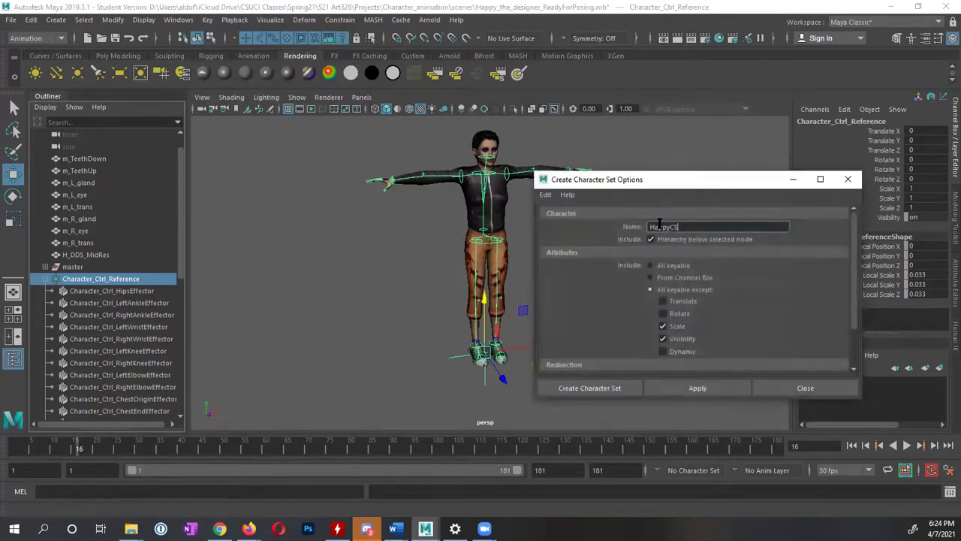
- Name the set Happy_Character_Set, hierarchy below selected node, all keyable except Scale and Visibility
drag(703, 185, 646, 126)
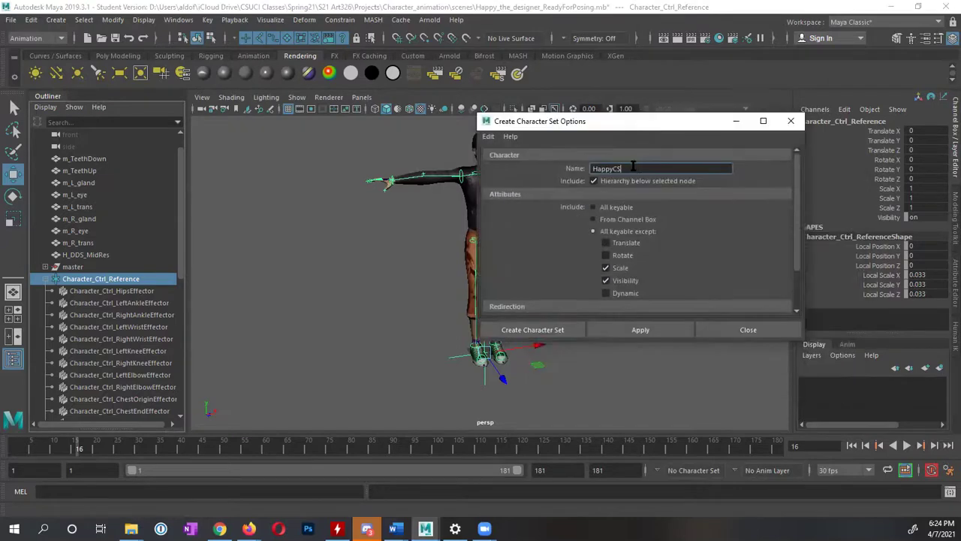
double_click(627, 165)
drag(635, 122, 661, 122)
click(677, 170)
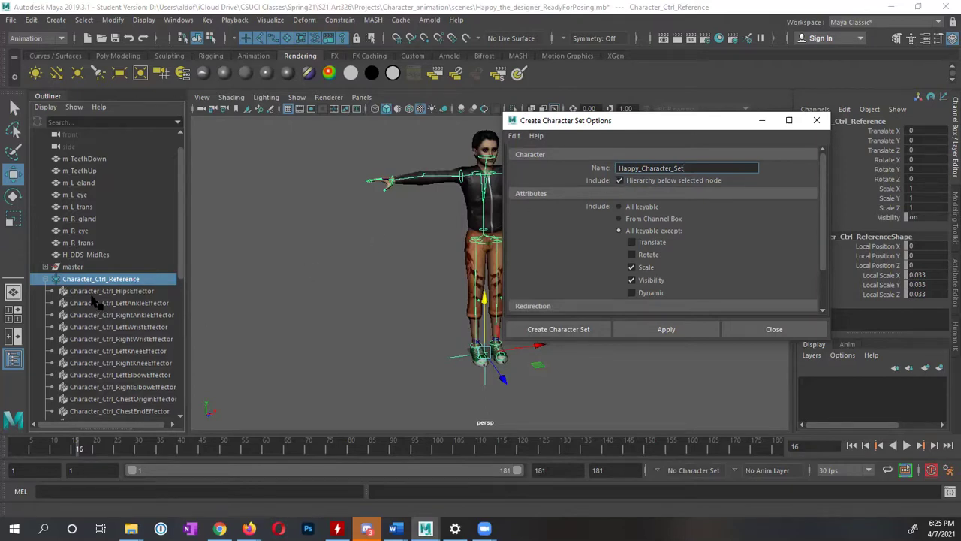
scroll(96, 367, down, 8)
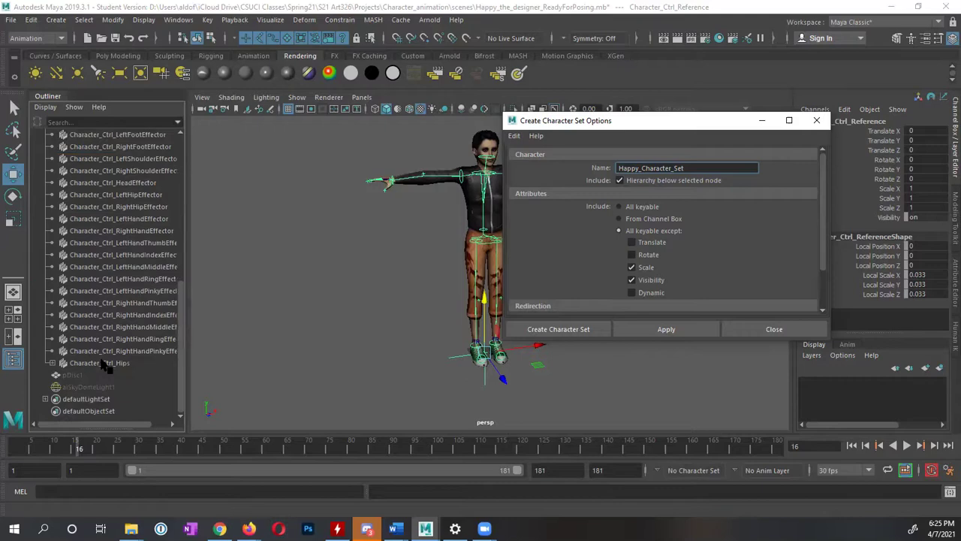
scroll(106, 365, up, 8)
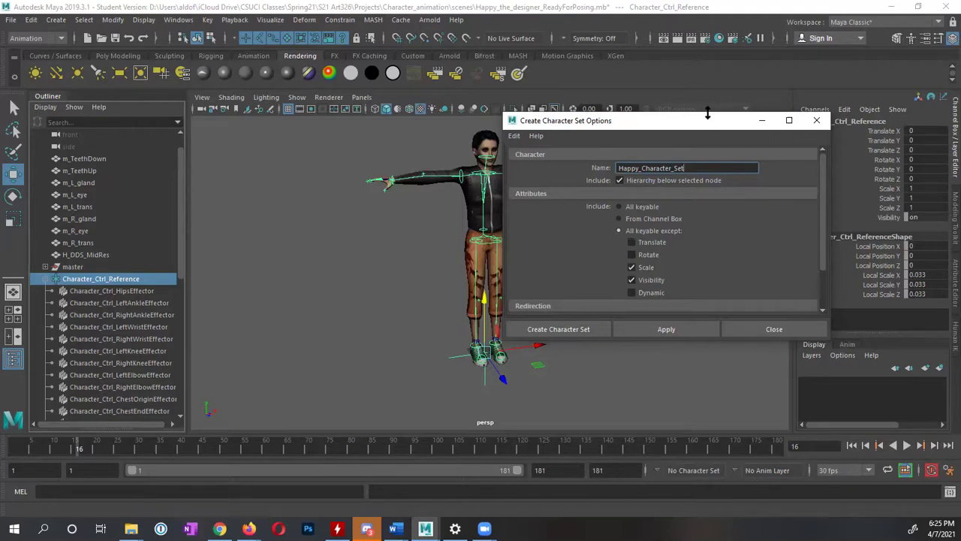
drag(707, 113, 707, 42)
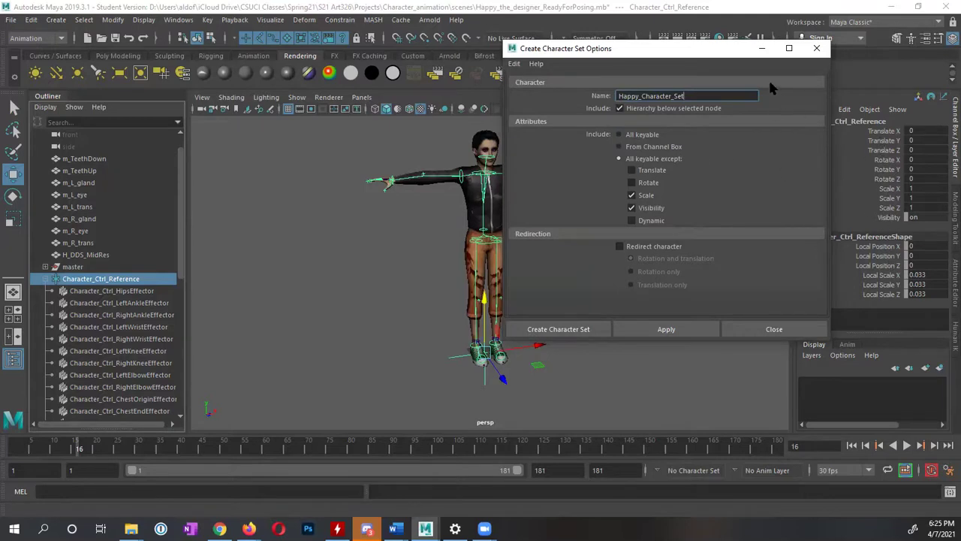
drag(718, 56, 617, 51)
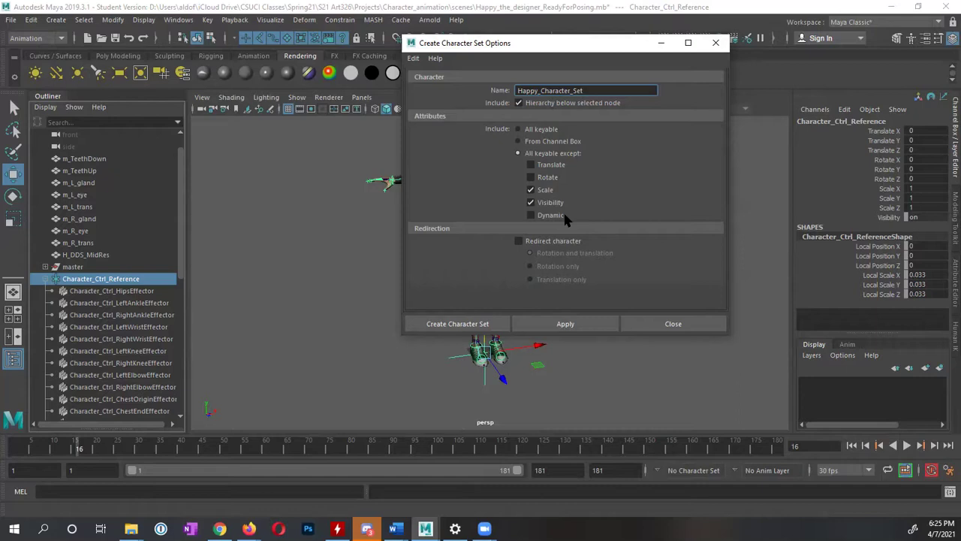
- Create Happy_Character_Set, collapse the rig hierarchy, and select the new set in the Outliner
click(454, 326)
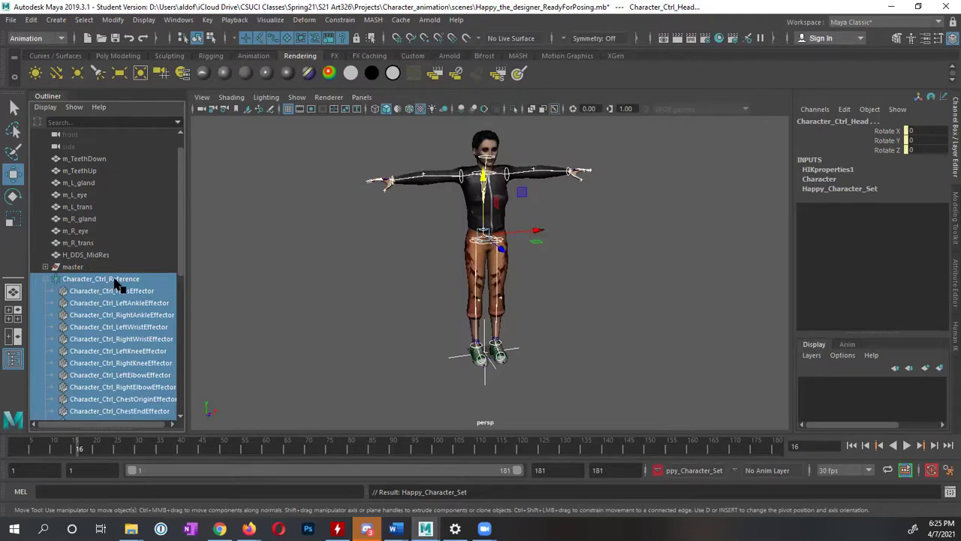
click(48, 278)
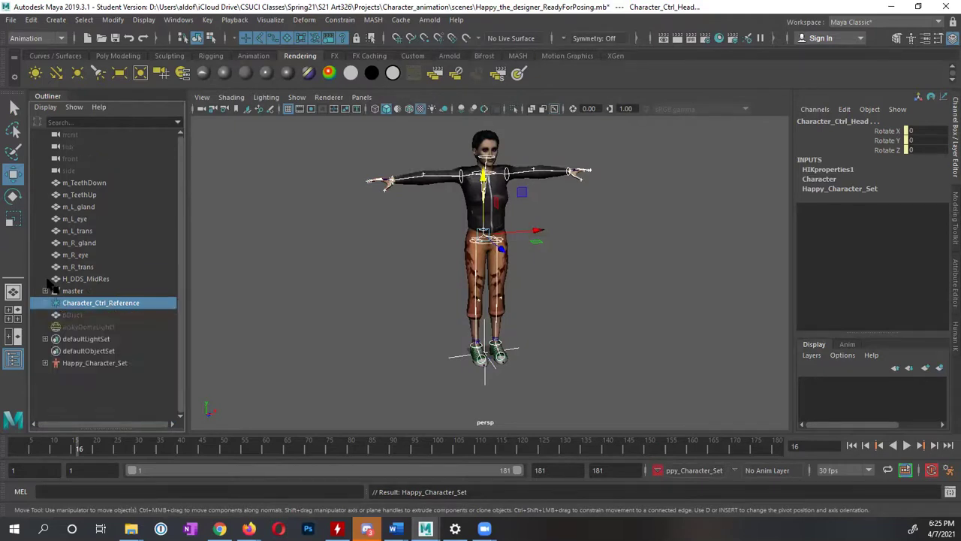
click(75, 364)
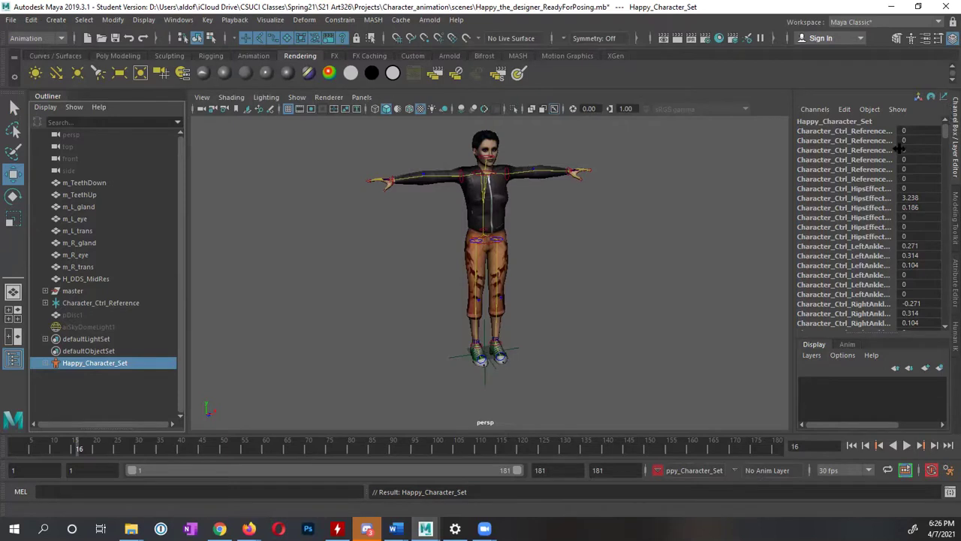
- Scroll through Happy_Character_Set's effector channels, then show the range slider's character set menu
scroll(853, 151, down, 5)
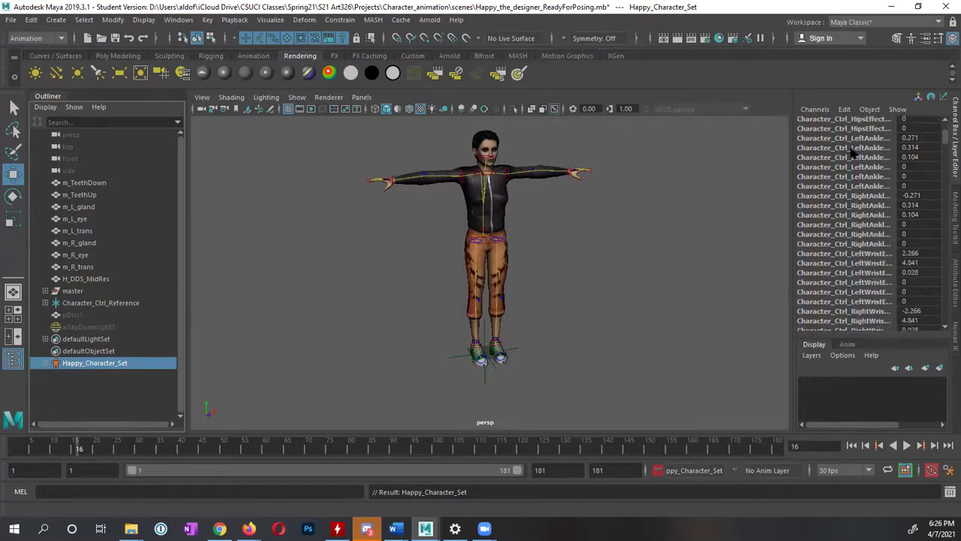
scroll(853, 151, down, 5)
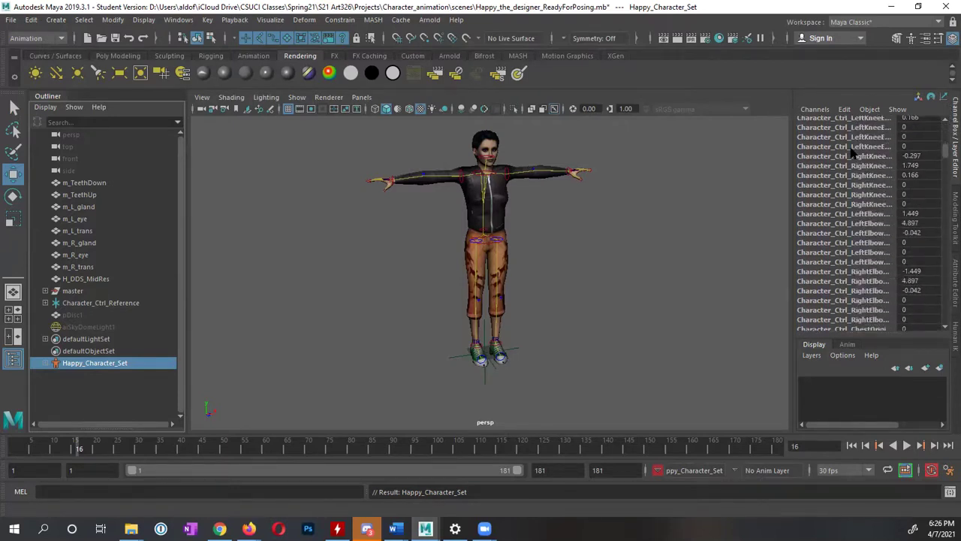
scroll(853, 150, down, 5)
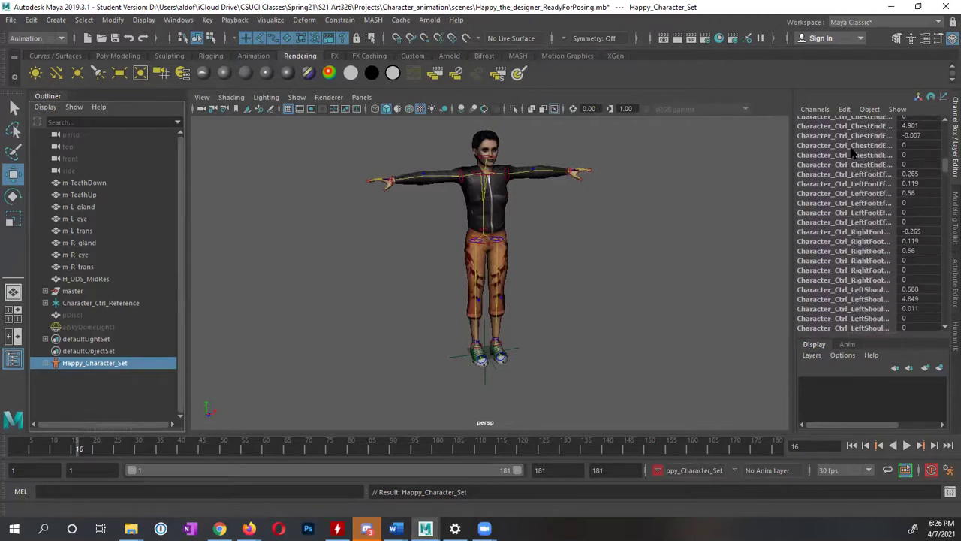
scroll(853, 151, down, 5)
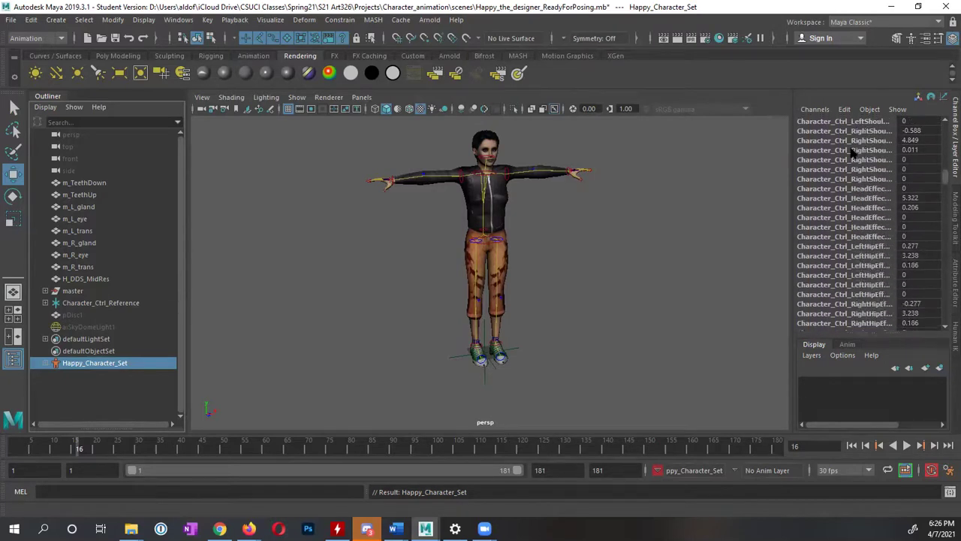
scroll(853, 151, up, 5)
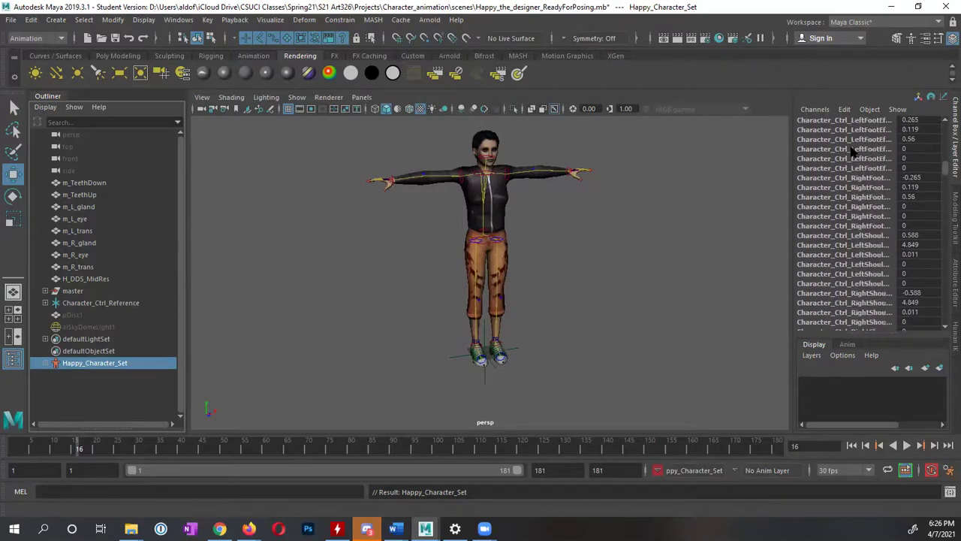
scroll(853, 150, up, 5)
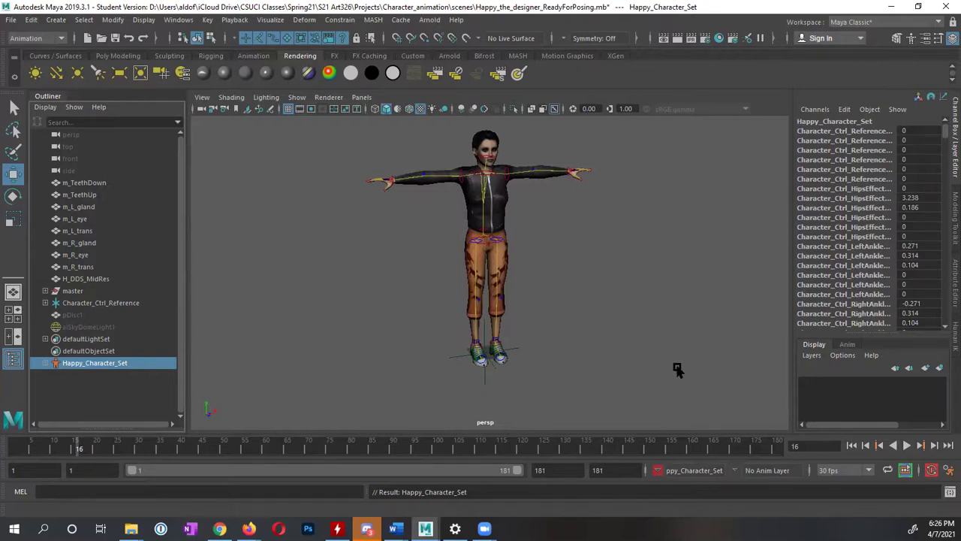
click(658, 472)
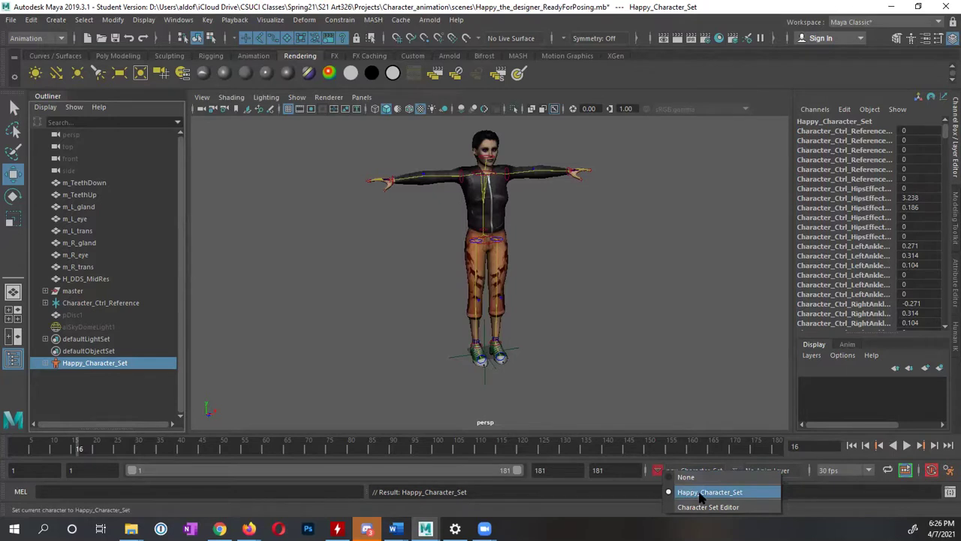
- Choose Happy_Character_Set from the range slider's character set menu and confirm it is current
click(718, 396)
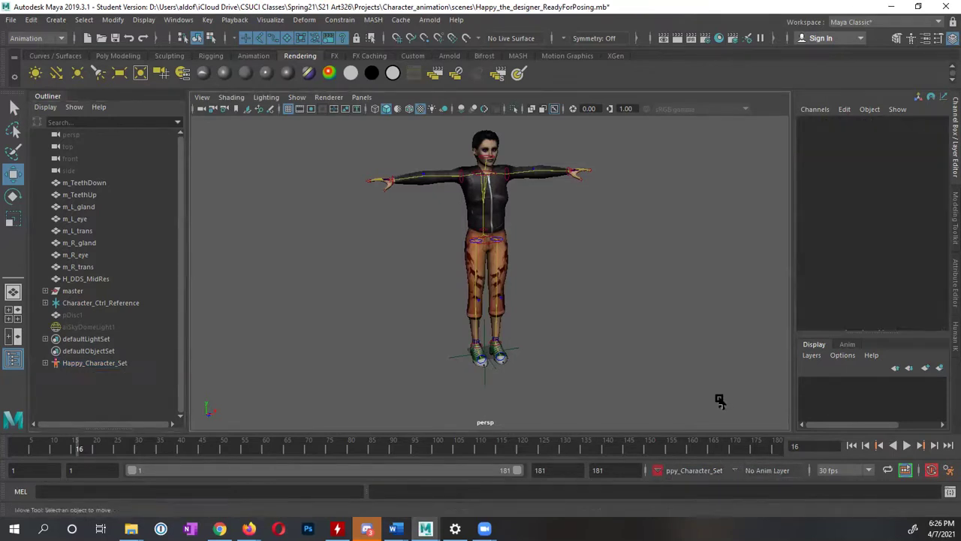
click(673, 473)
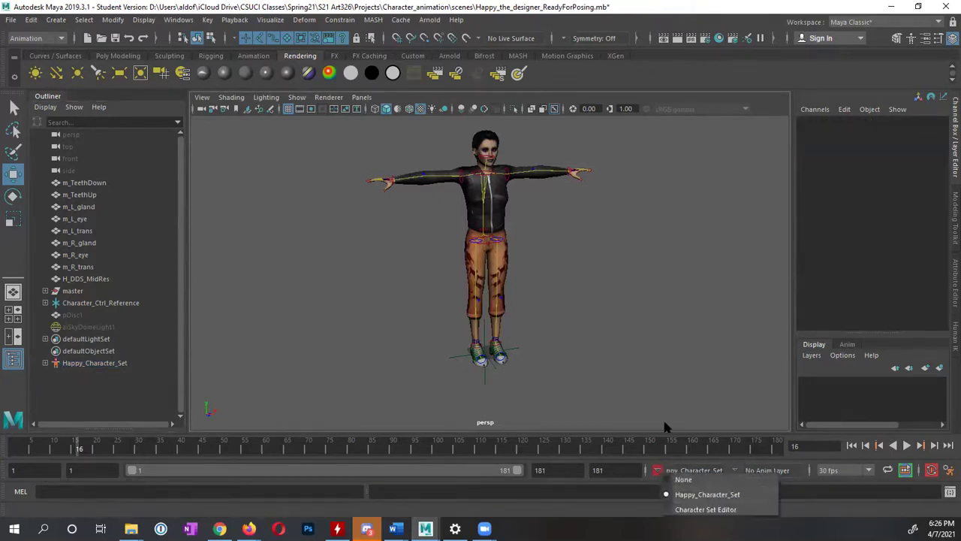
click(657, 391)
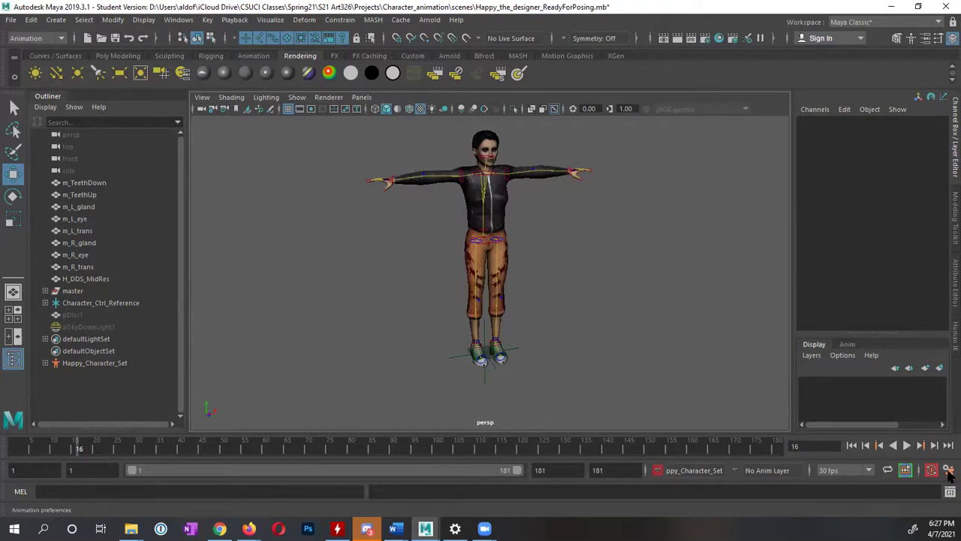
- Open the Time Slider preferences and set the playback frame rate to 24 fps
click(948, 471)
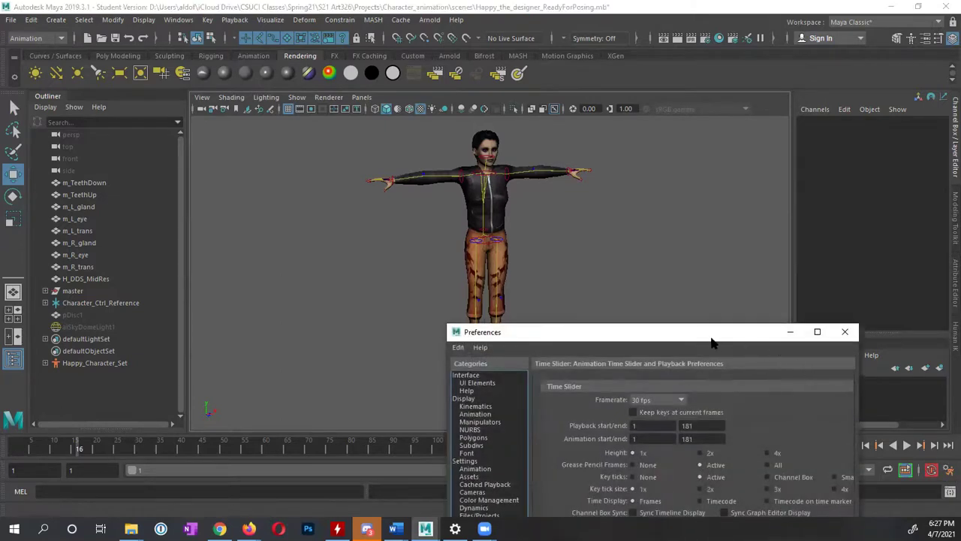
drag(702, 338, 546, 82)
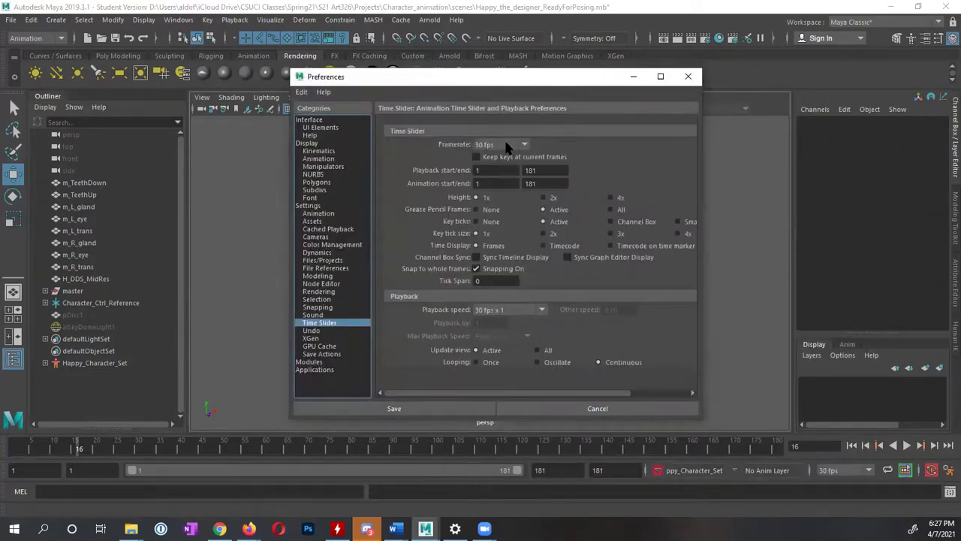
click(523, 146)
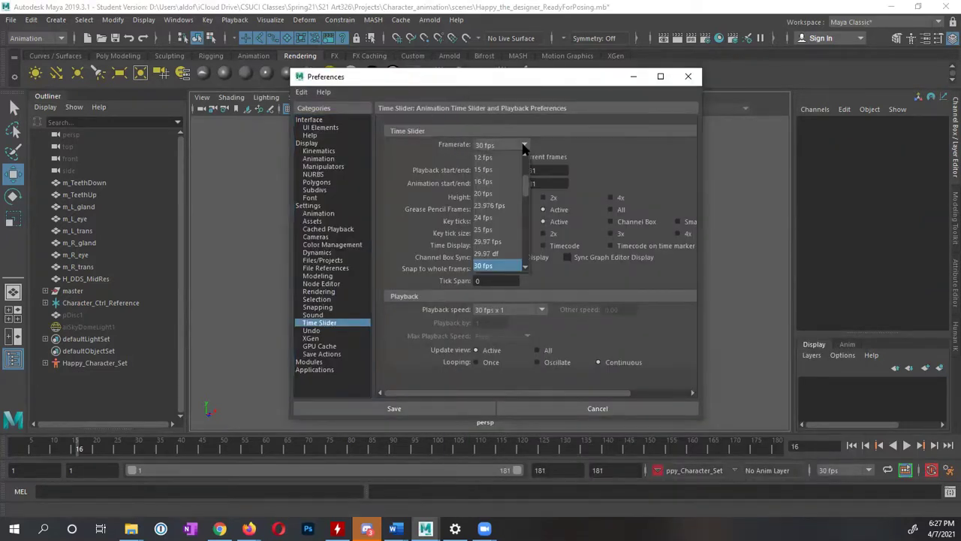
click(506, 217)
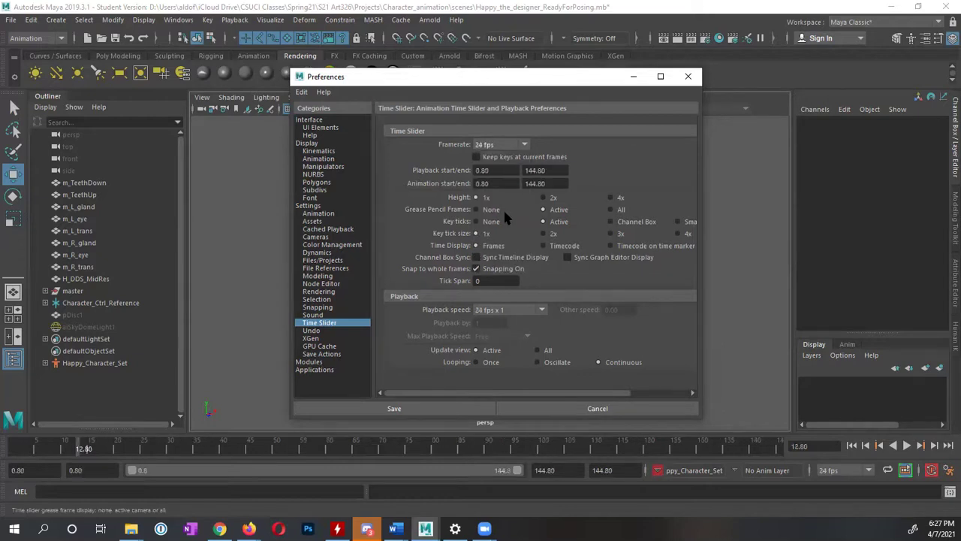
click(524, 146)
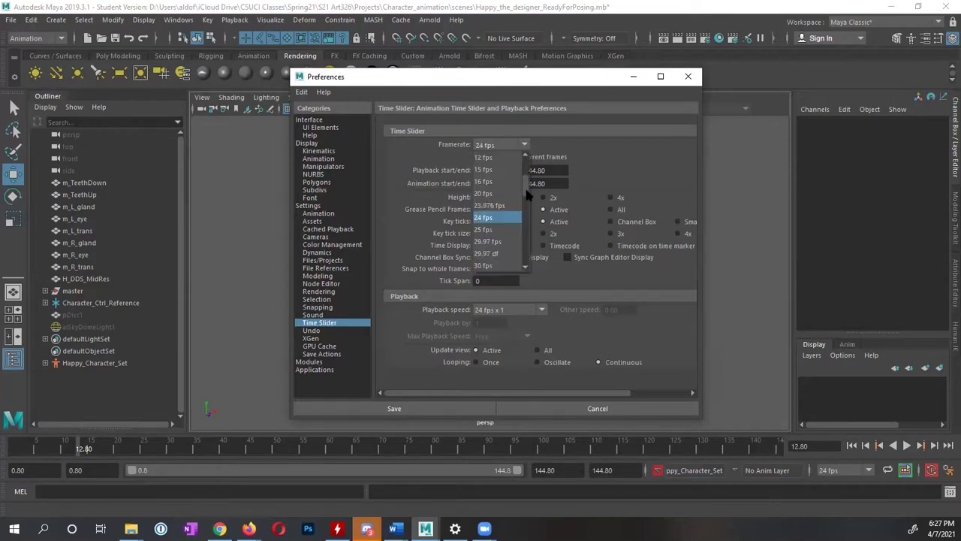
mouse_move(525, 185)
mouse_down()
mouse_move(524, 209)
mouse_move(524, 187)
mouse_up()
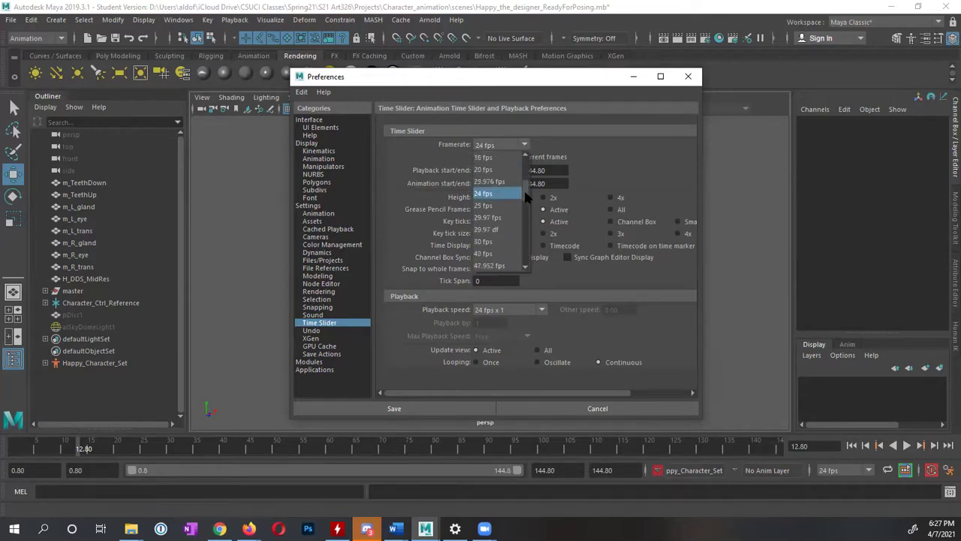
click(499, 193)
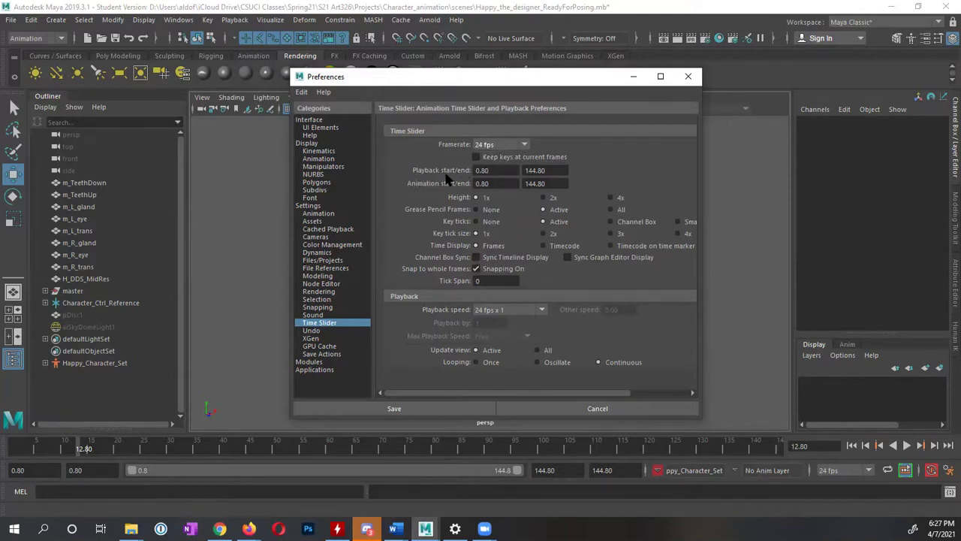
click(500, 171)
- Set the playback range to start at frame 1 and end at frame 30
text(1)
key(Tab)
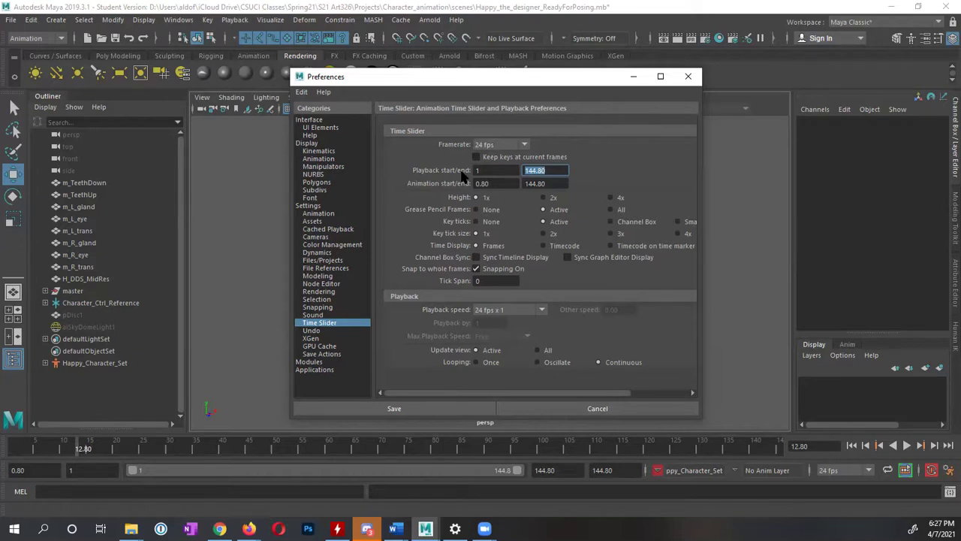
text(30)
click(493, 184)
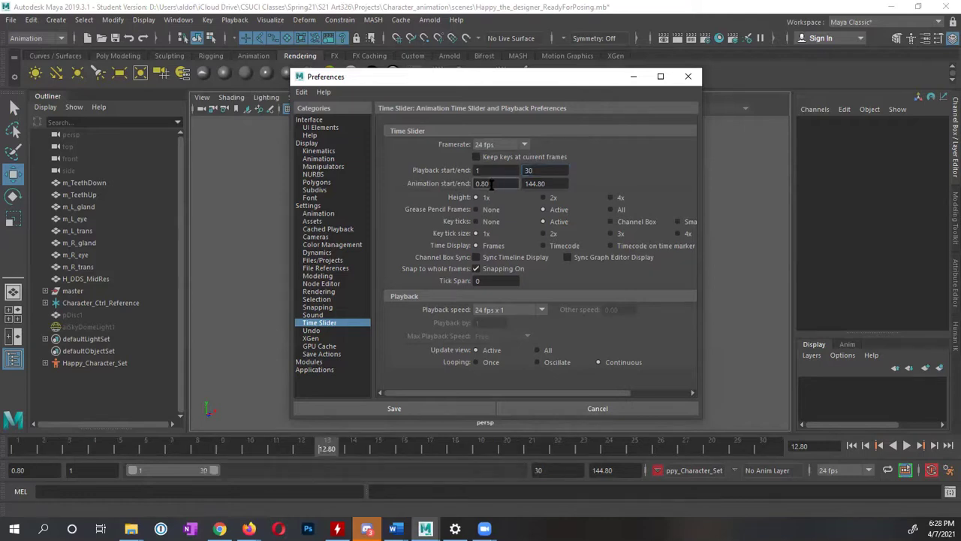
- Set the animation range to frames 1–30 and move the current frame to 13
double_click(492, 184)
text(1)
key(Tab)
text(30)
click(550, 170)
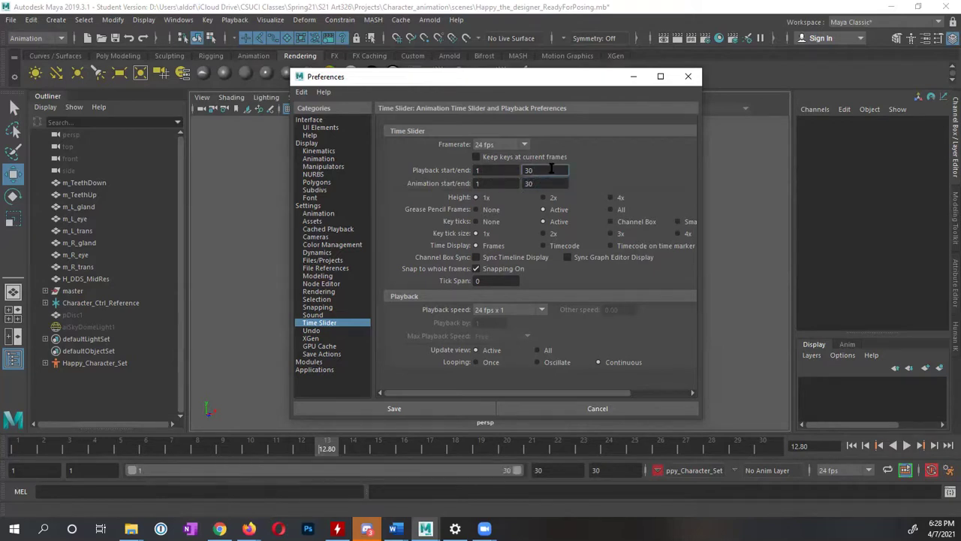
mouse_move(323, 446)
mouse_down()
mouse_move(276, 448)
mouse_move(337, 450)
mouse_up()
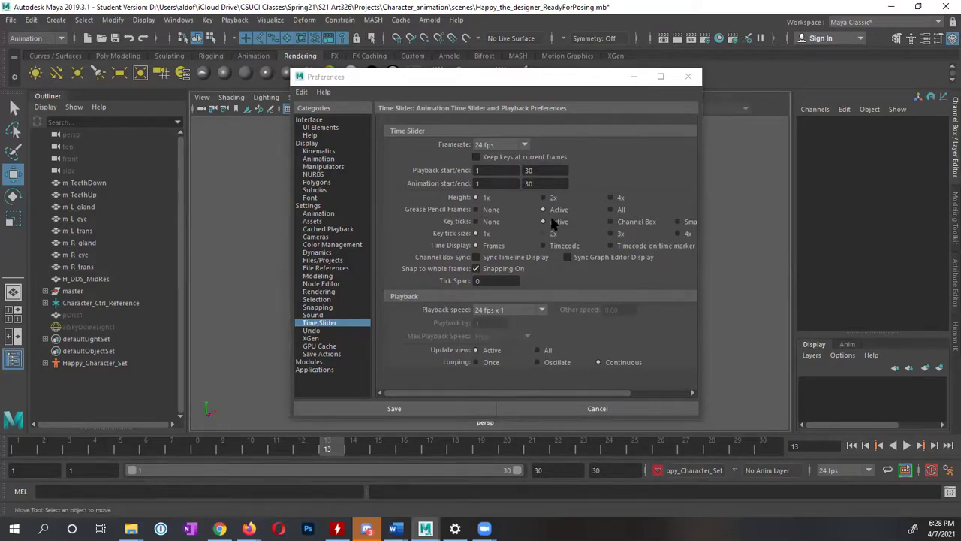
- Save the Time Slider preferences and reframe the character in the viewport
click(416, 408)
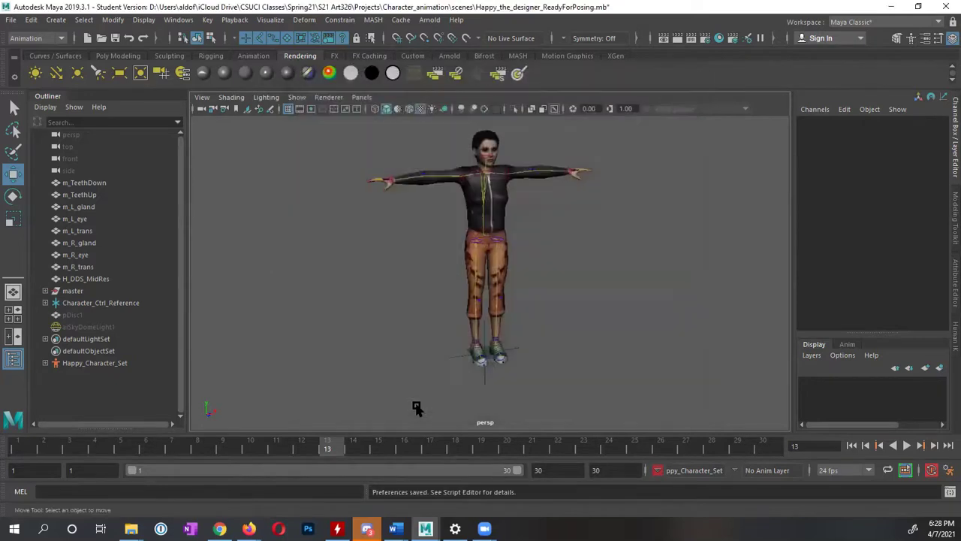
mouse_move(562, 356)
alt+mouse_down()
mouse_move(549, 356)
mouse_move(543, 337)
mouse_move(546, 354)
alt+mouse_up()
alt+middle_drag(545, 348, 556, 360)
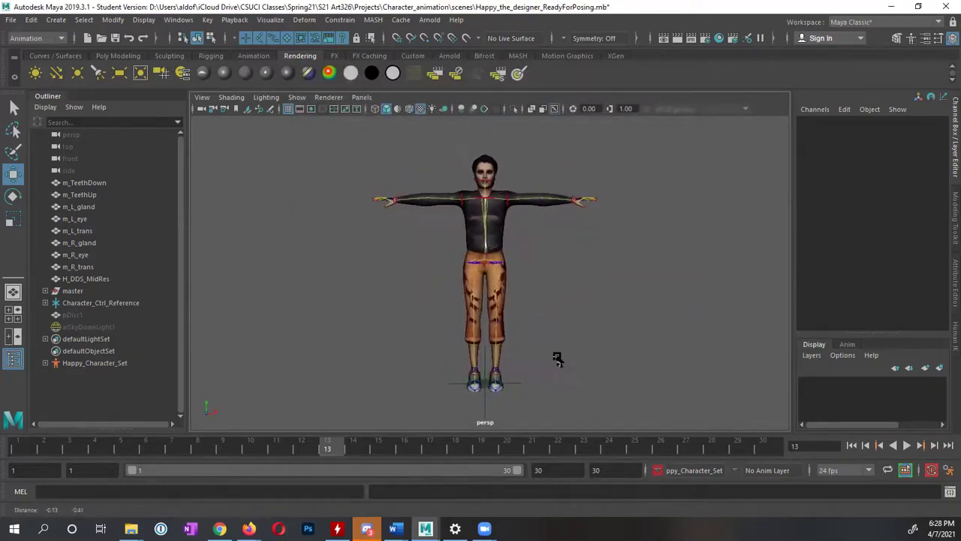
- Unhide pDisc1 and aiSkyDomeLight1 from the Outliner with Shift+H
click(75, 315)
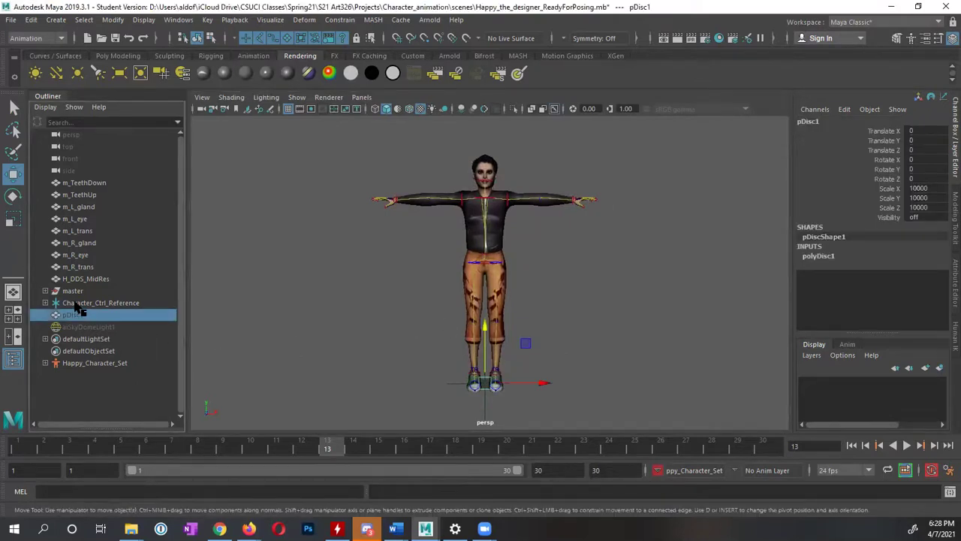
key(shift+h)
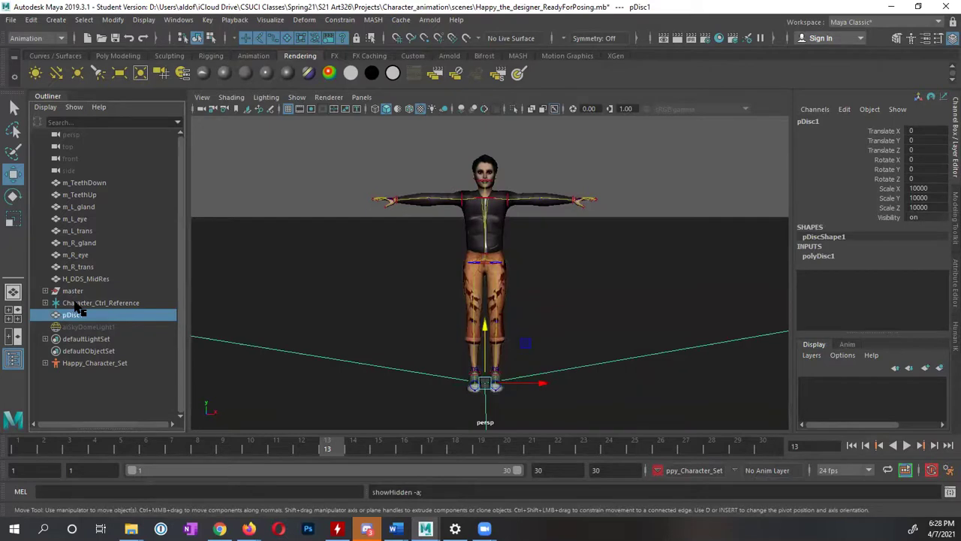
click(86, 328)
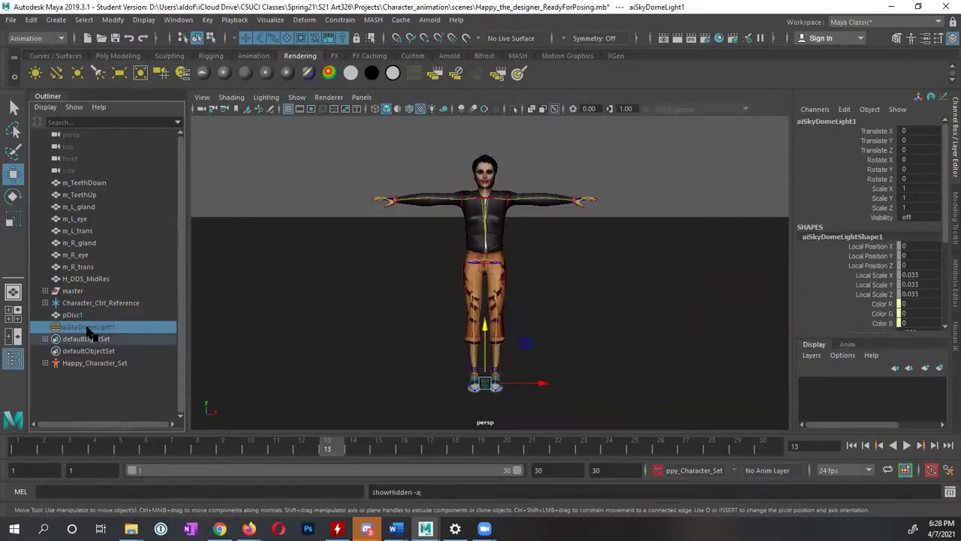
key(shift+h)
alt+drag(440, 322, 406, 328)
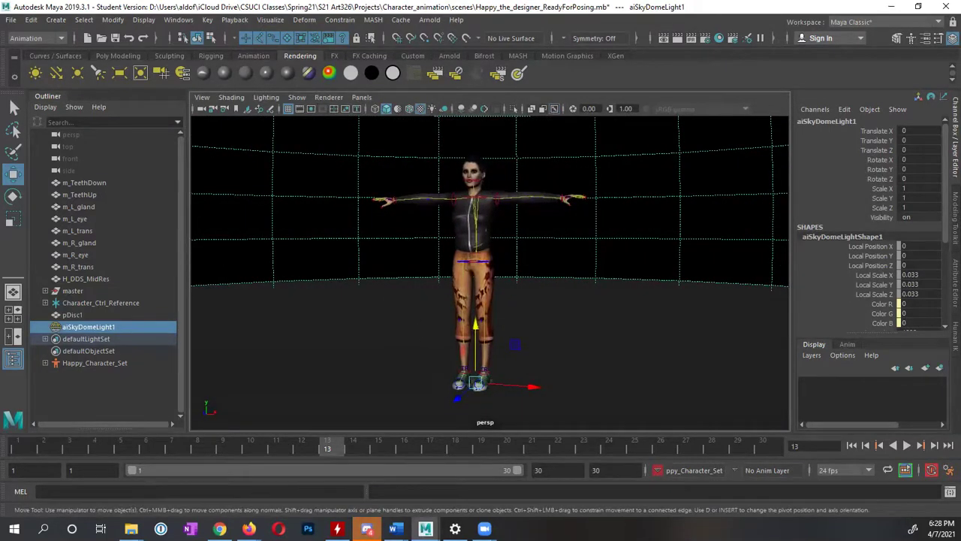
- Save the scene as Happy_the_designer_ReadyForAnimation.mb, accepting the student version warning
click(11, 19)
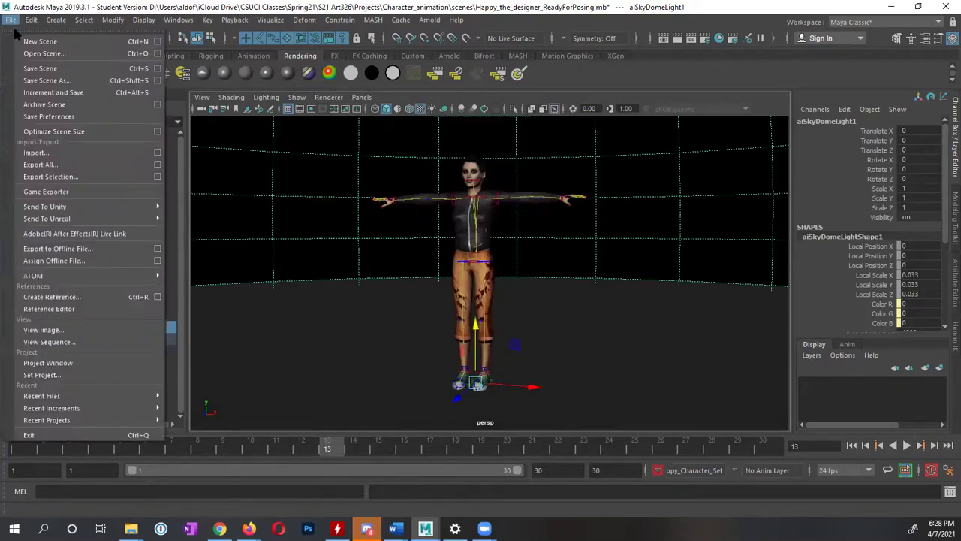
click(57, 81)
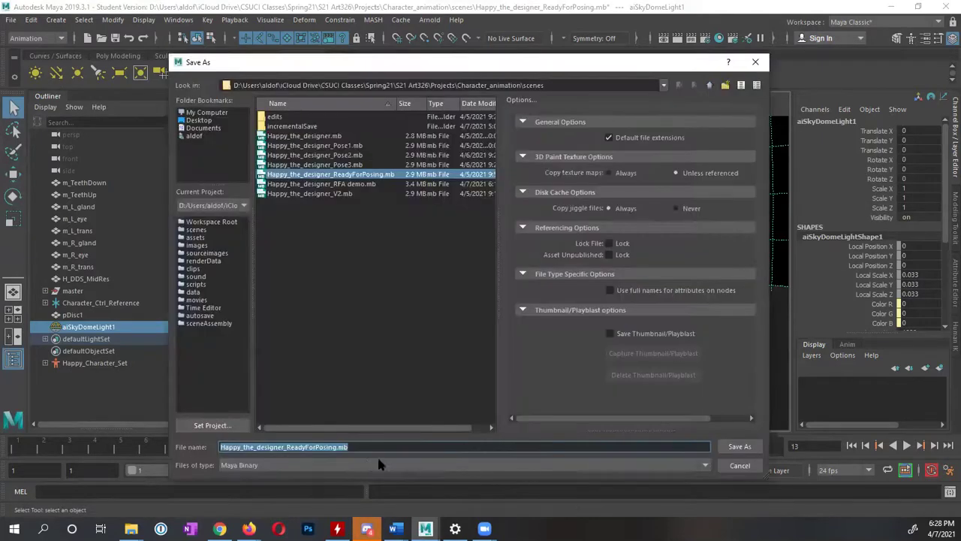
click(356, 447)
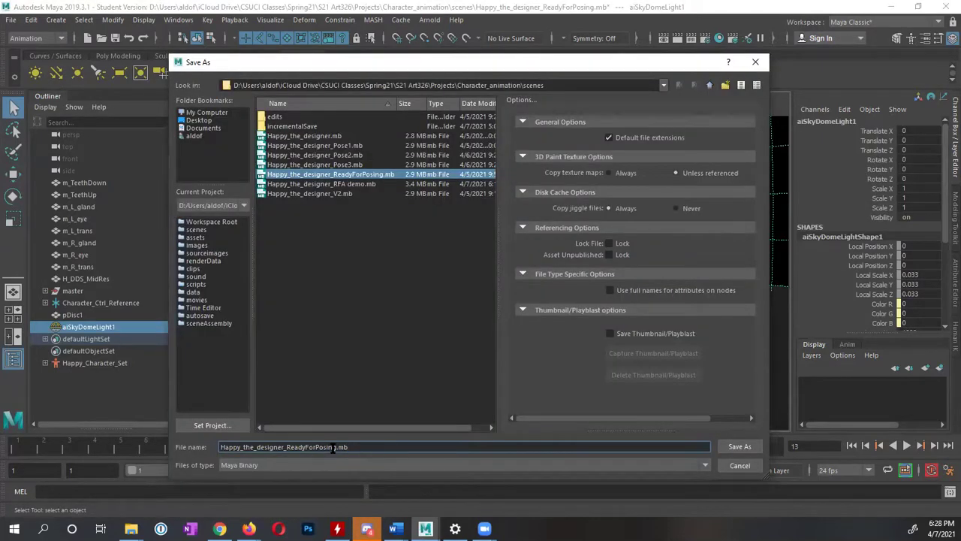
key(BackSpace)
key(BackSpace)
key(BackSpace)
key(BackSpace)
key(BackSpace)
key(BackSpace)
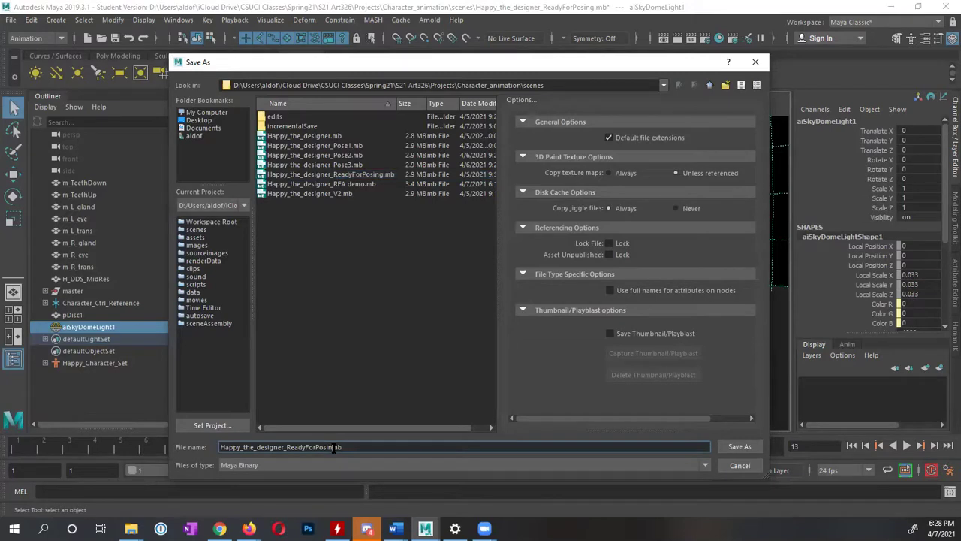
text(Animation)
click(738, 447)
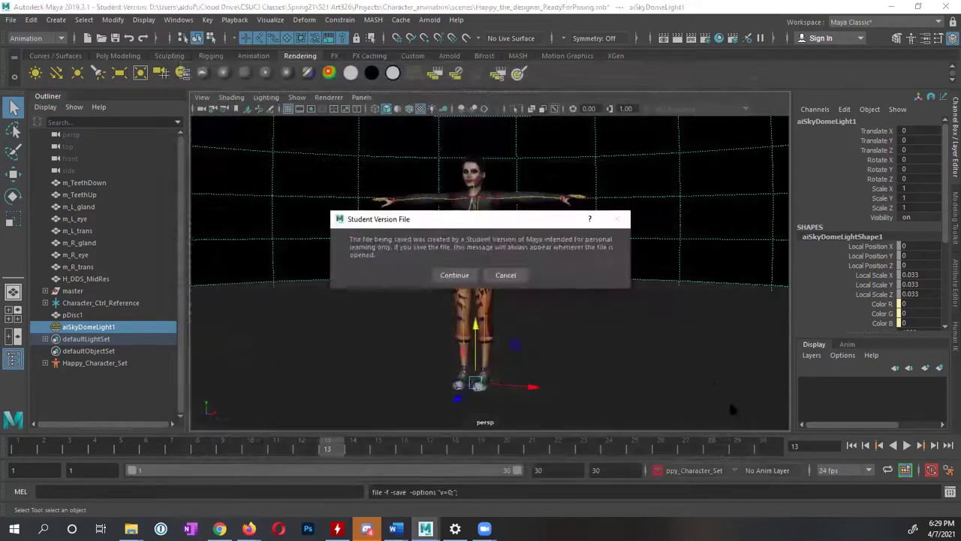
click(455, 274)
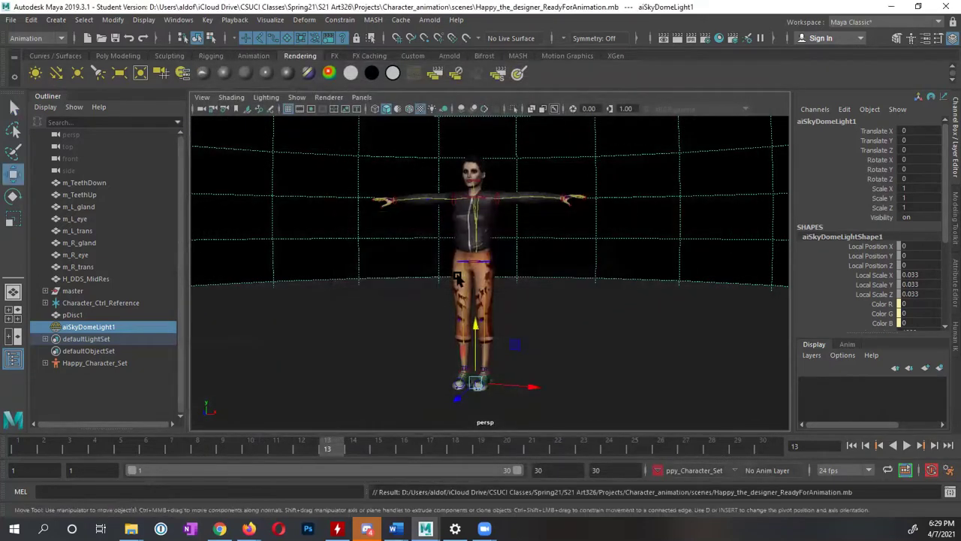
alt+drag(500, 332, 447, 339)
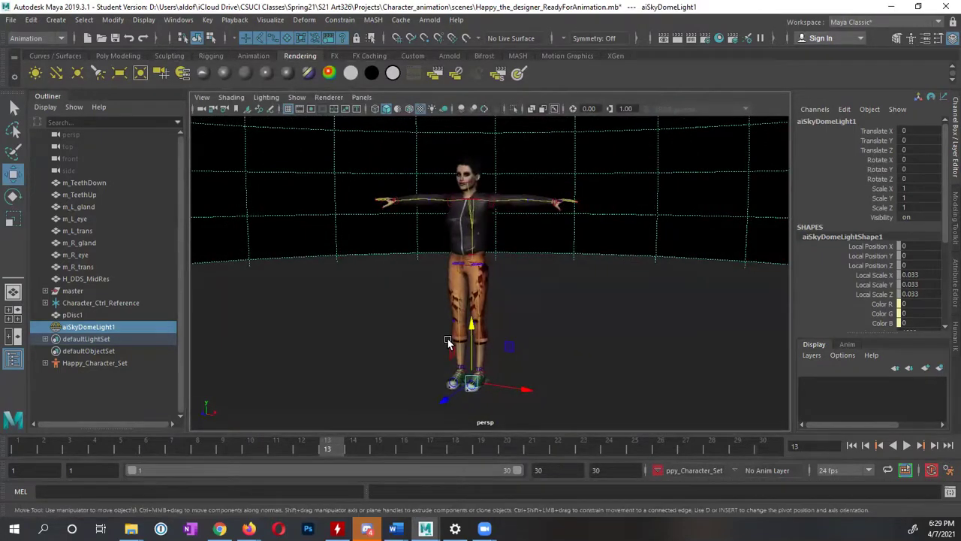
- Save a copy as Happy_the_designer_Animation01.mb, then show the HumanIK character controls
click(11, 21)
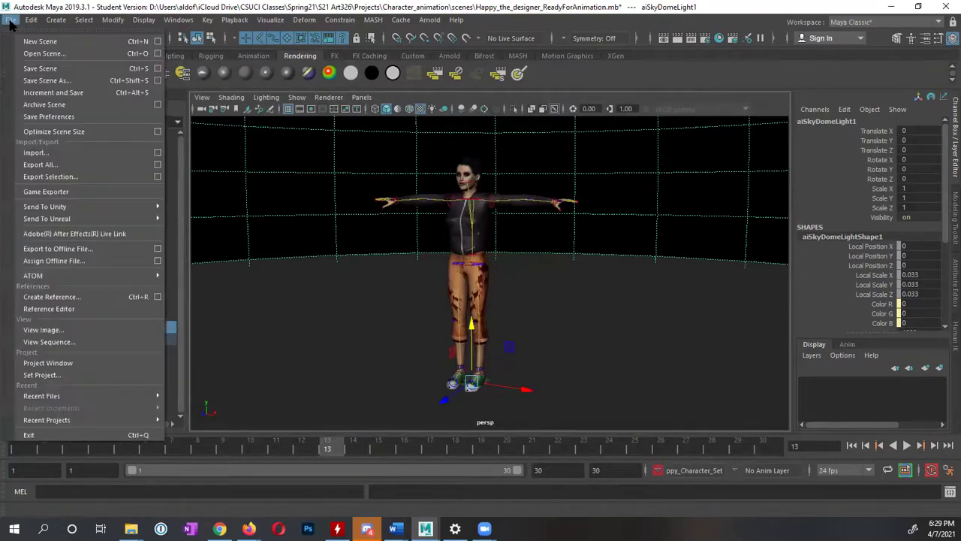
click(51, 80)
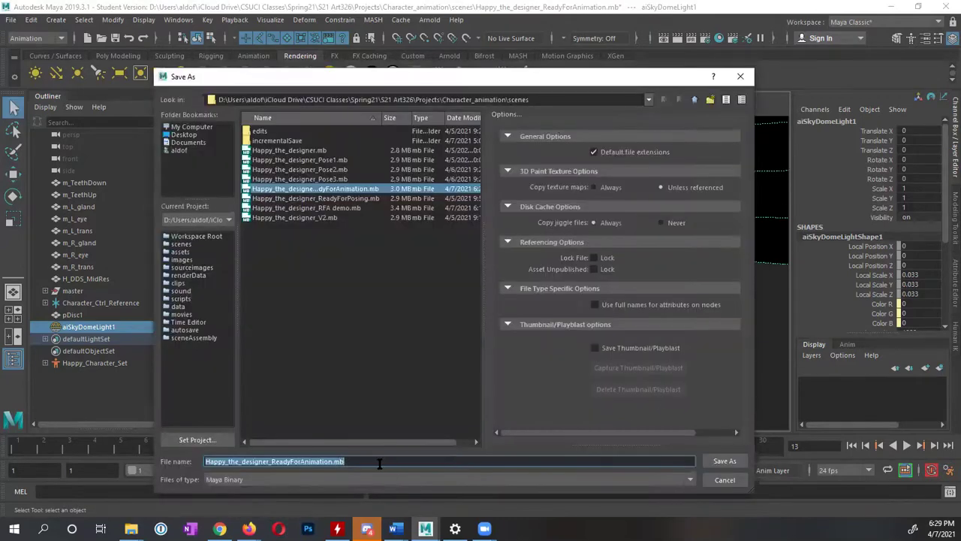
click(380, 462)
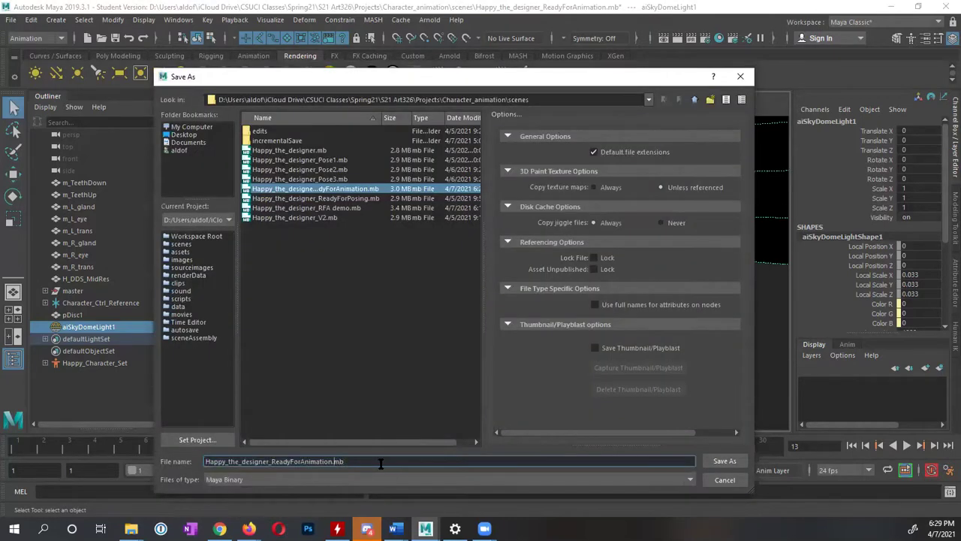
key(Left)
key(Left)
key(Left)
key(BackSpace)
key(BackSpace)
key(BackSpace)
key(BackSpace)
key(BackSpace)
key(BackSpace)
key(BackSpace)
key(BackSpace)
key(BackSpace)
key(BackSpace)
key(BackSpace)
key(BackSpace)
key(BackSpace)
key(BackSpace)
key(BackSpace)
key(BackSpace)
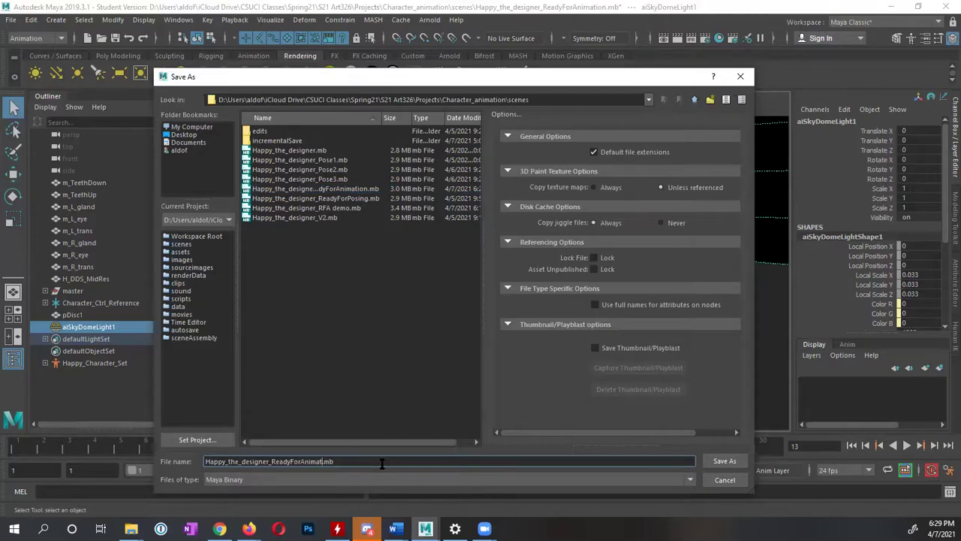
key(BackSpace)
text(Animation01)
click(731, 461)
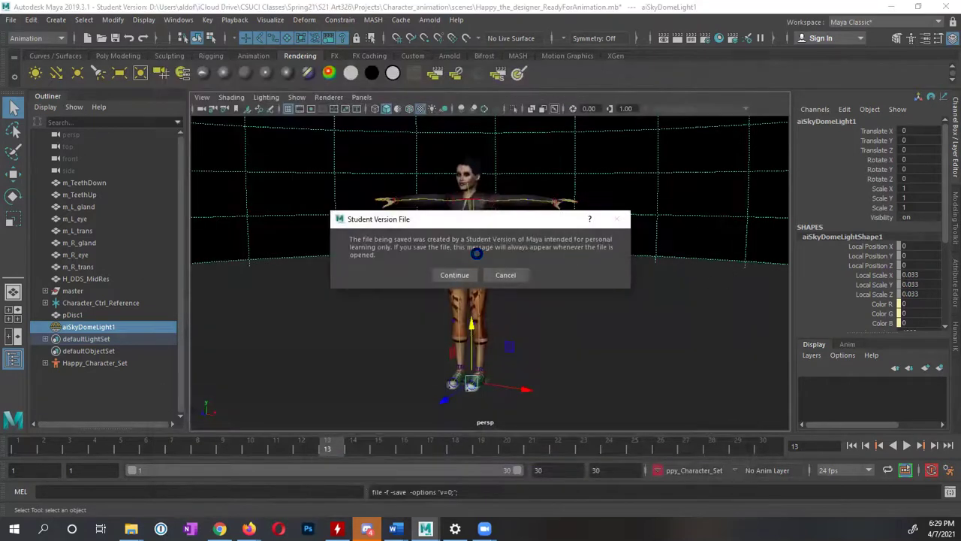
click(448, 275)
alt+drag(445, 264, 778, 259)
click(911, 38)
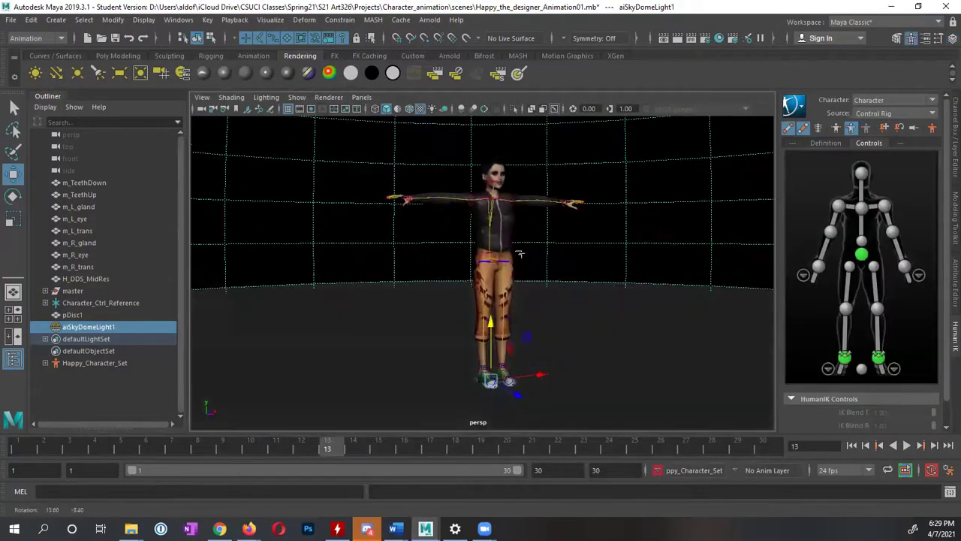